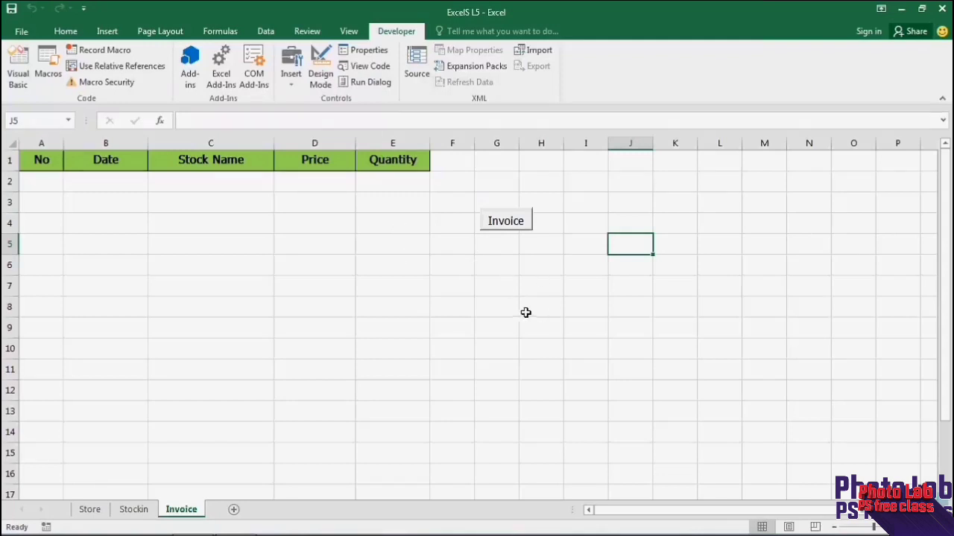
# Preview the Voucher form, reposition its window, then close it.
pyautogui.click(512, 228)
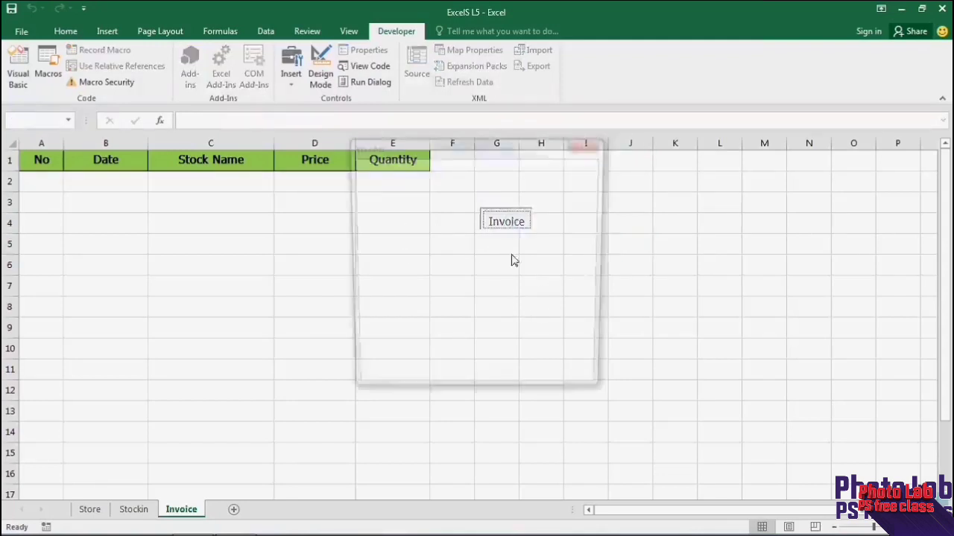
pyautogui.moveTo(524, 156); pyautogui.dragTo(685, 138)
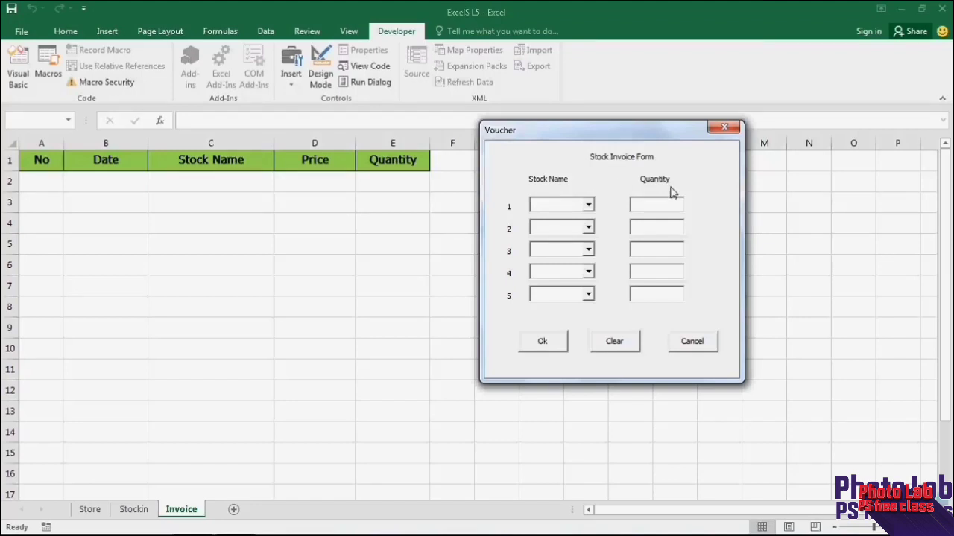
pyautogui.click(723, 130)
pyautogui.click(112, 185)
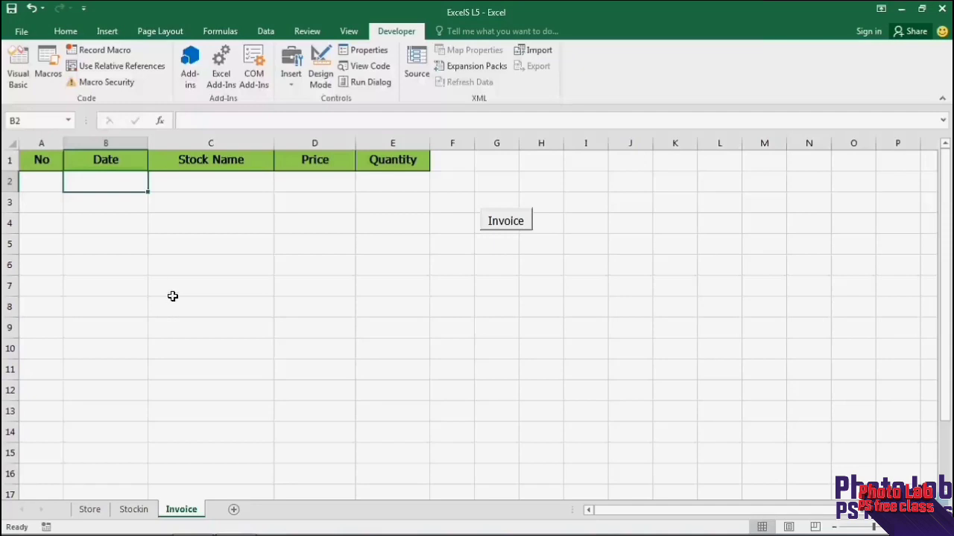
# Insert a new empty column C before Stock Name.
pyautogui.click(201, 190)
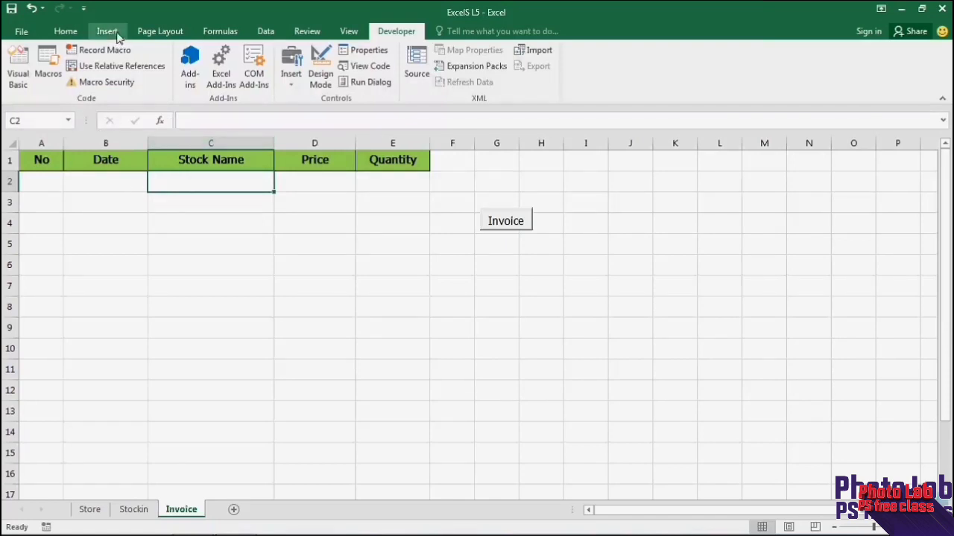
pyautogui.click(65, 32)
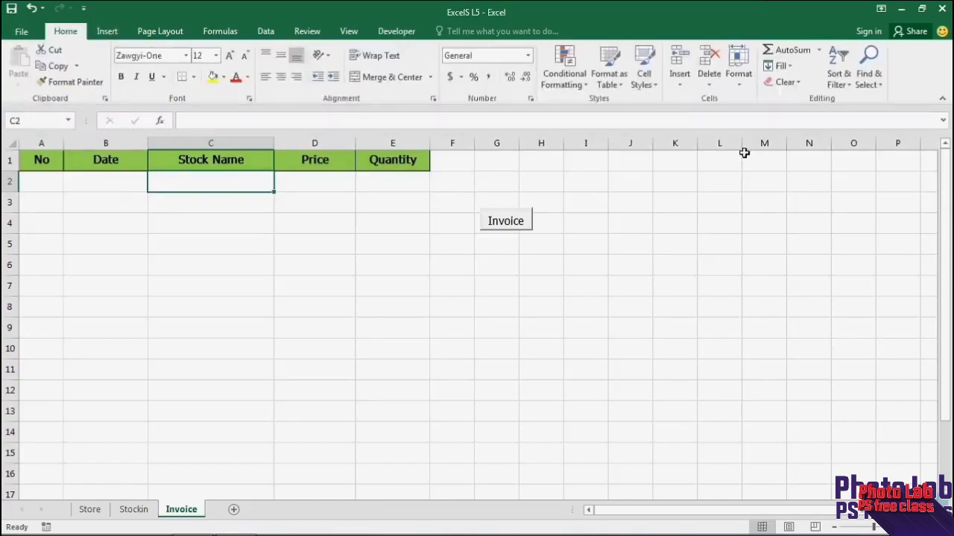
pyautogui.click(681, 88)
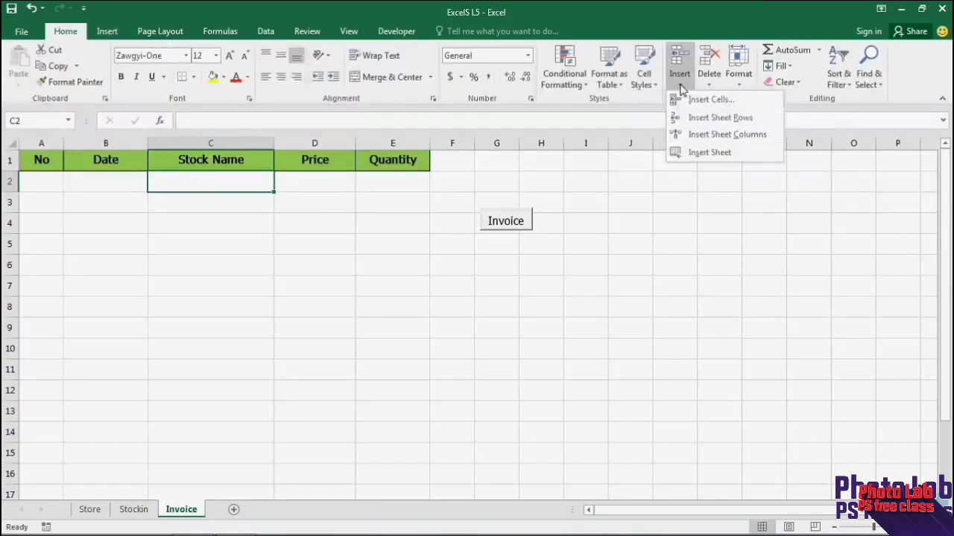
pyautogui.click(712, 135)
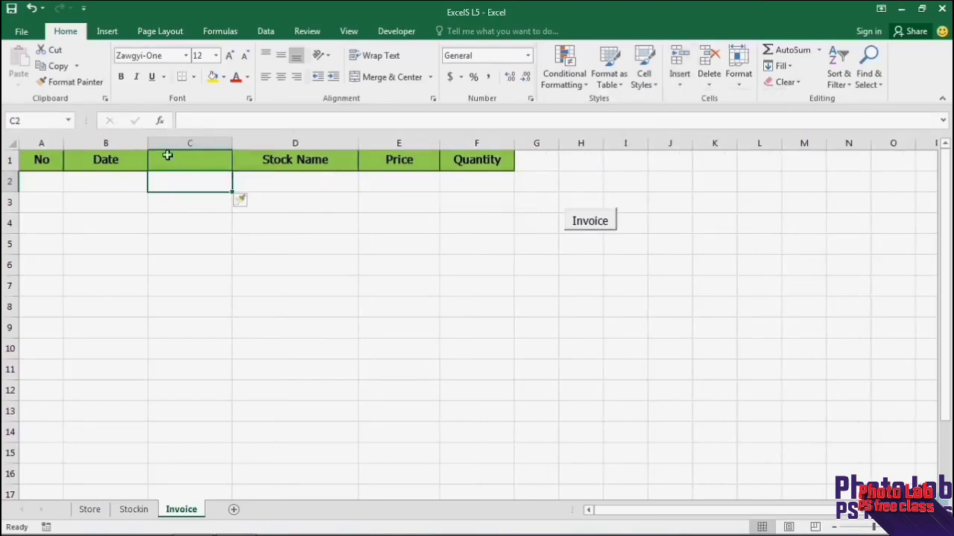
# Enter the header 'Voucher No' in cell C1.
pyautogui.click(207, 159)
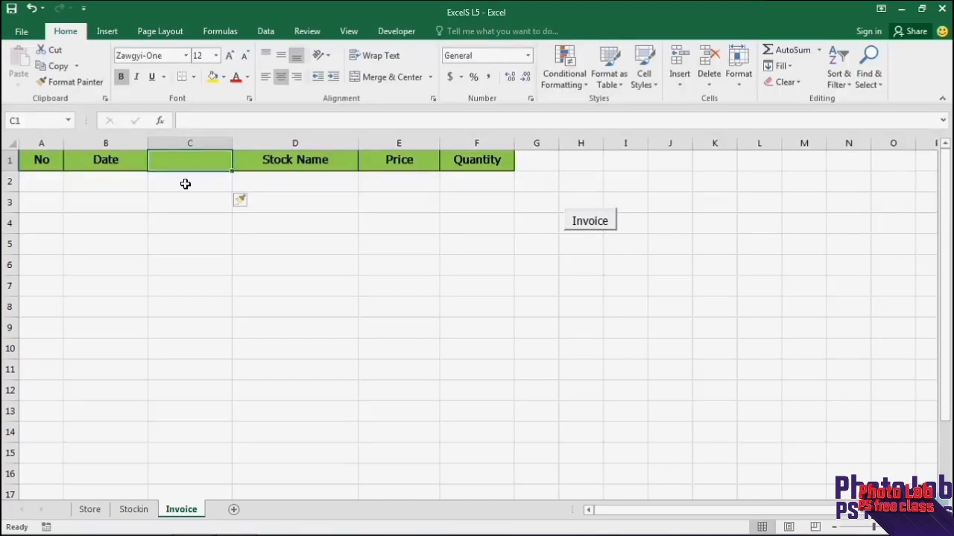
pyautogui.write('Voc')
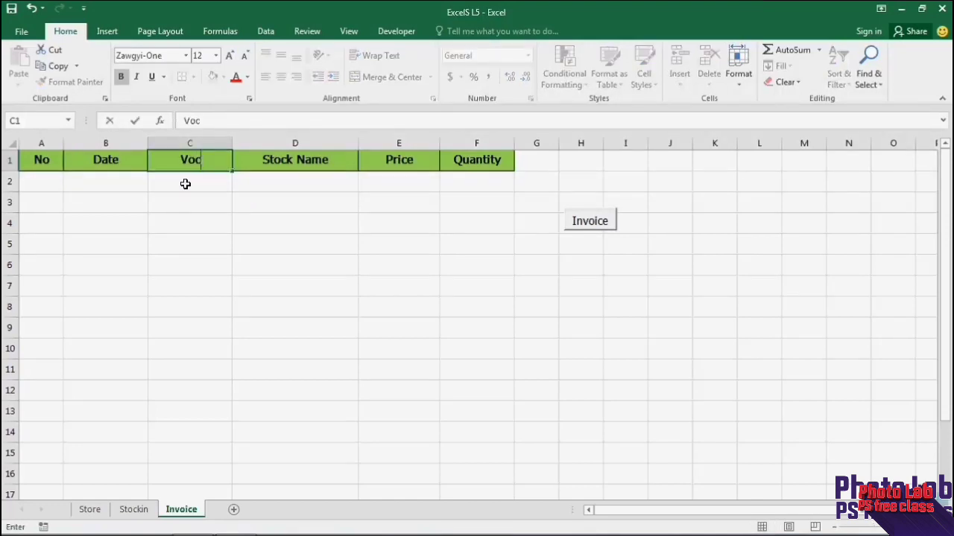
pyautogui.press('BackSpace')
pyautogui.write('ucher')
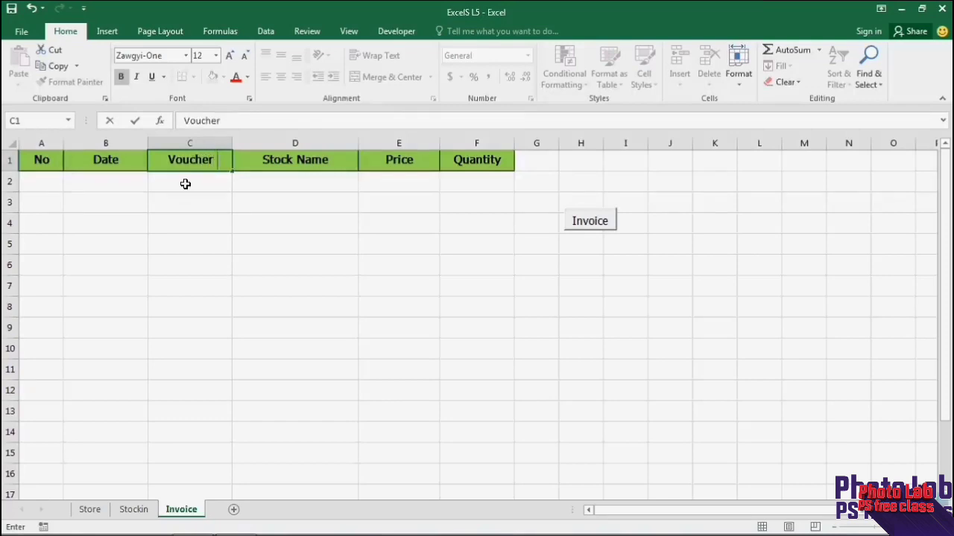
pyautogui.write(' No')
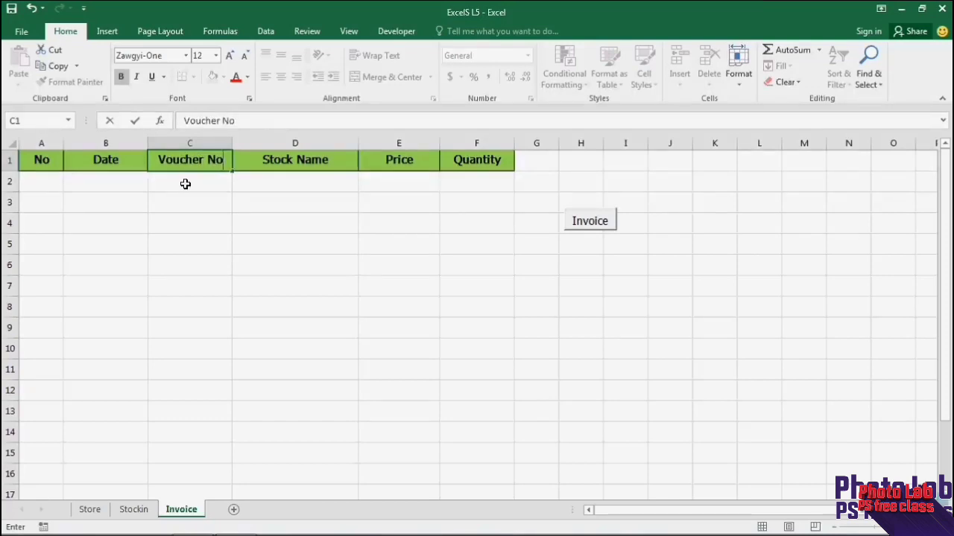
pyautogui.click(186, 184)
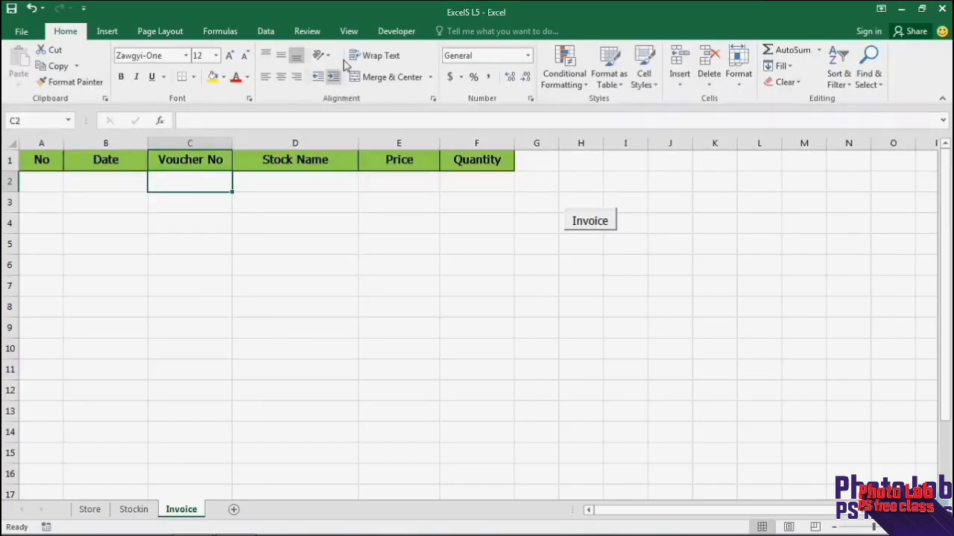
# Launch the Visual Basic editor, close the setprice form and Sheet3 code windows, and select voucher.
pyautogui.click(349, 31)
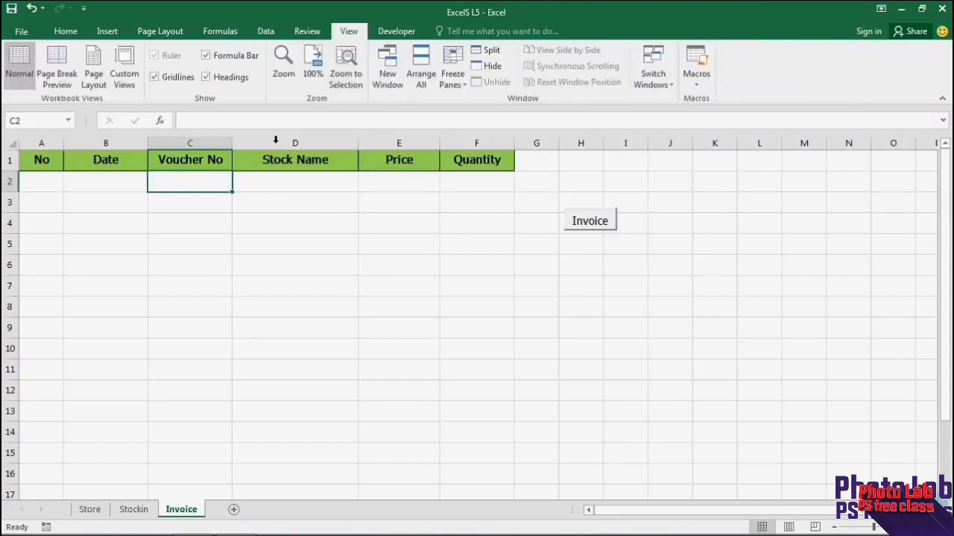
pyautogui.click(407, 35)
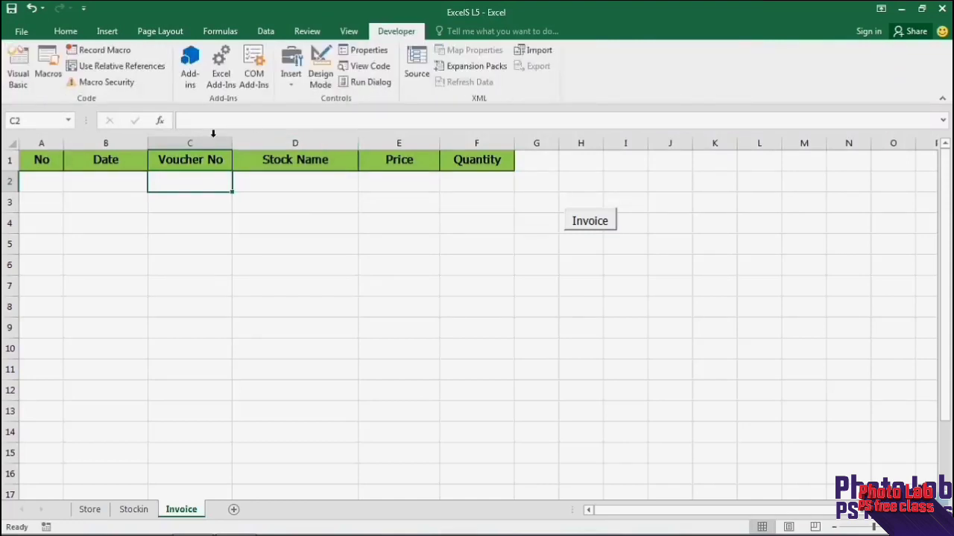
pyautogui.click(17, 69)
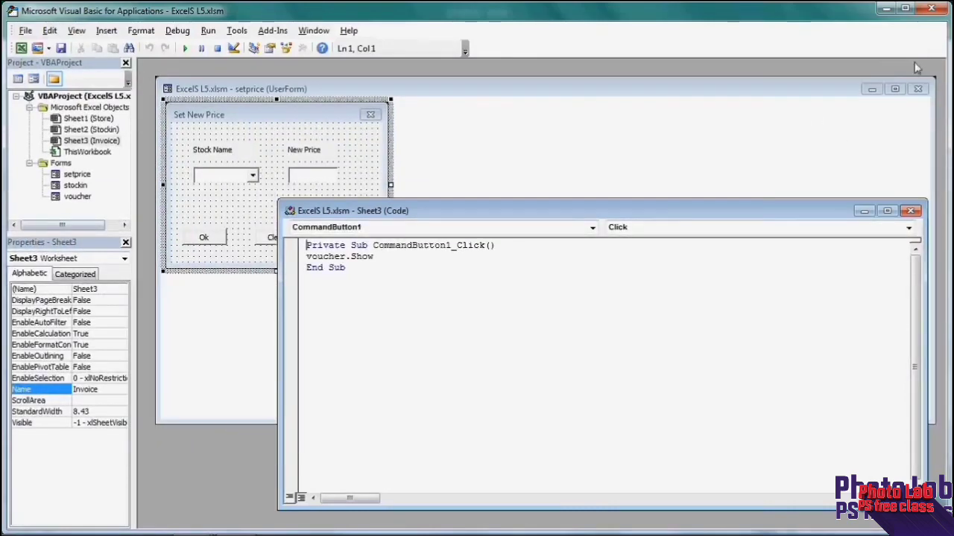
pyautogui.click(920, 90)
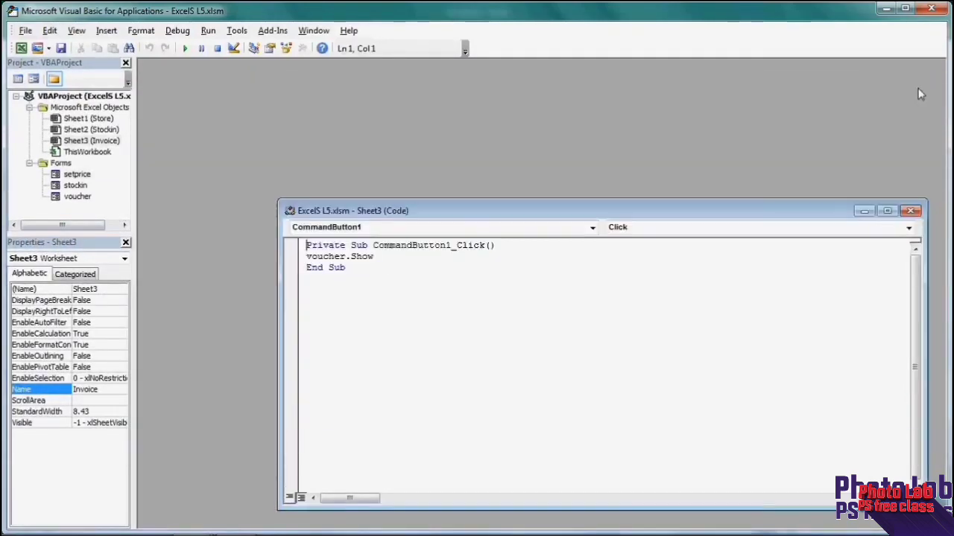
pyautogui.click(911, 211)
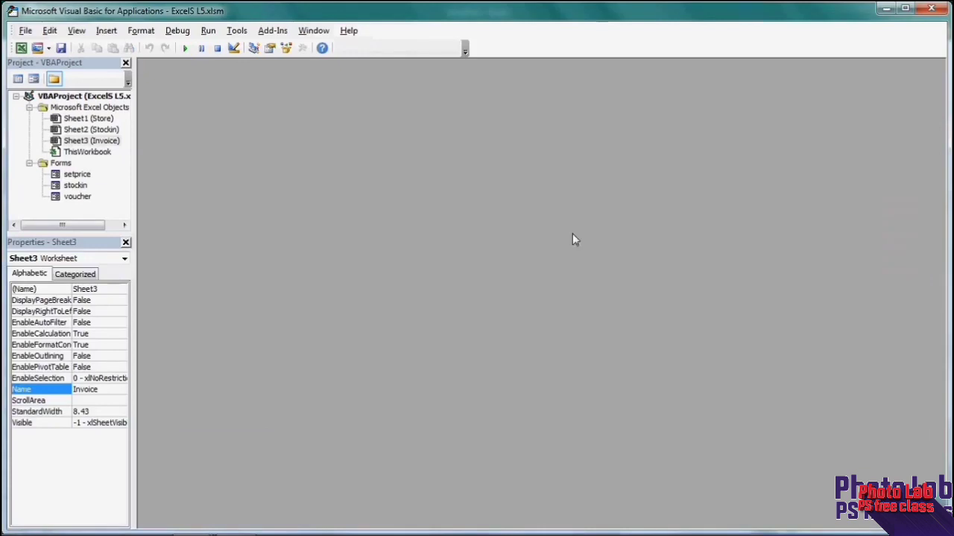
pyautogui.click(59, 198)
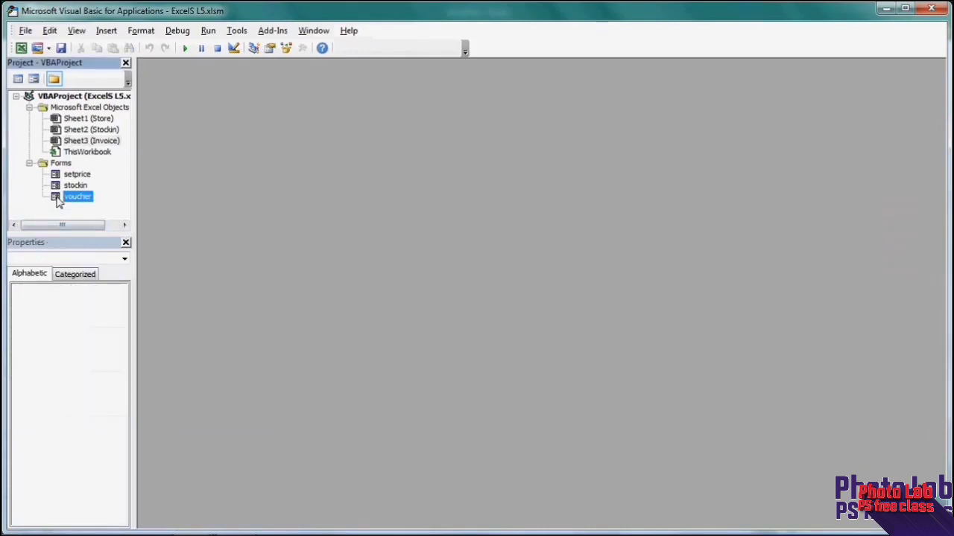
# Make the voucher form taller and shift all its controls lower.
pyautogui.doubleClick(58, 198)
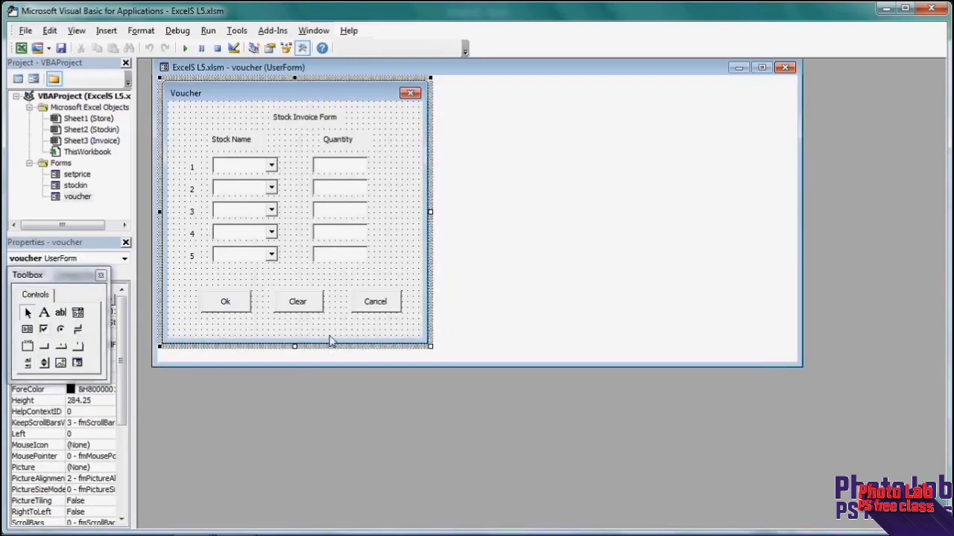
pyautogui.moveTo(295, 356); pyautogui.dragTo(294, 387)
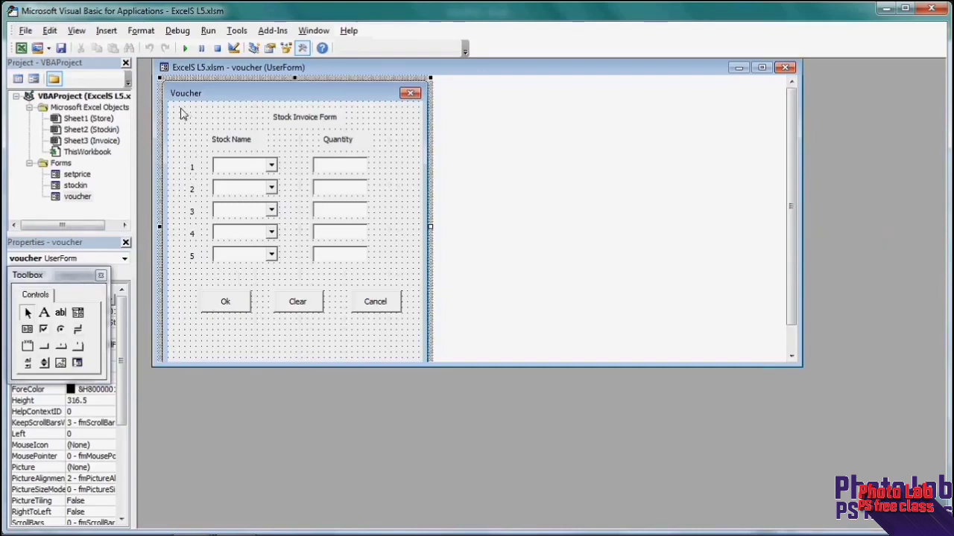
pyautogui.moveTo(179, 112); pyautogui.dragTo(414, 340)
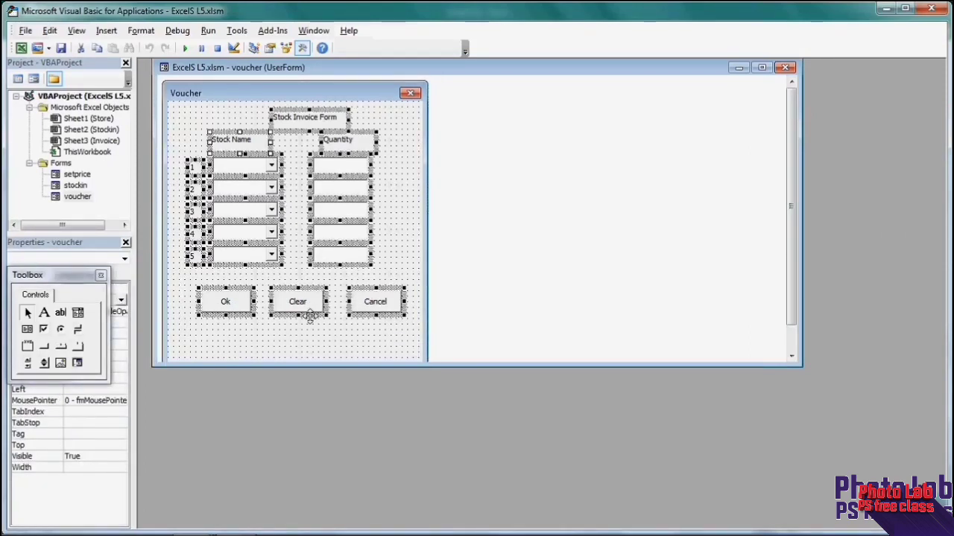
pyautogui.moveTo(309, 316); pyautogui.dragTo(304, 348)
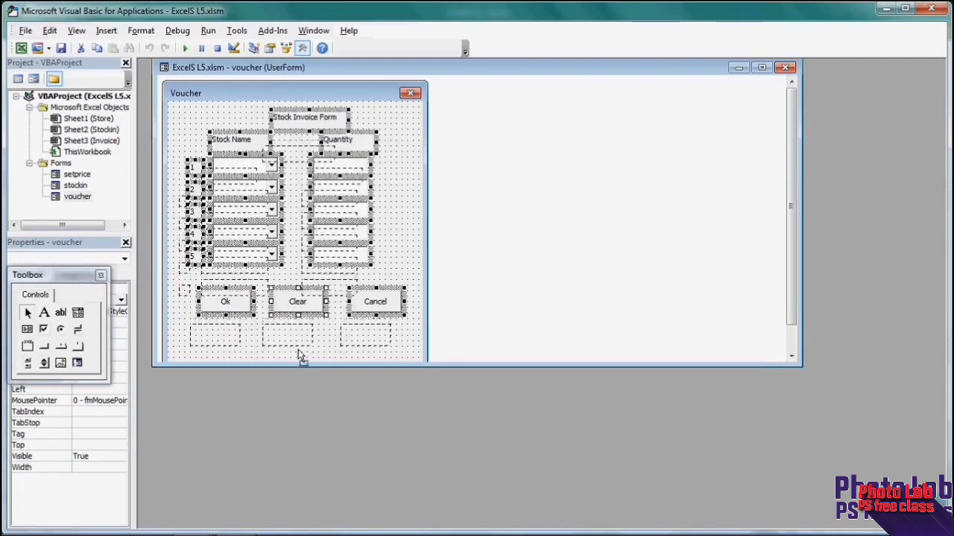
pyautogui.moveTo(304, 348); pyautogui.dragTo(298, 348)
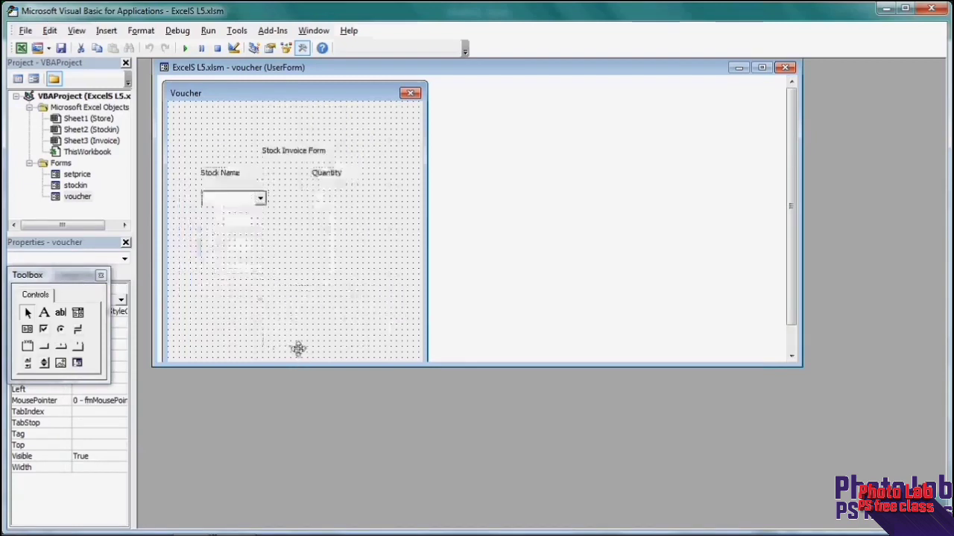
# Move the Stock Invoice Form title label back to the top of the form.
pyautogui.click(393, 157)
pyautogui.click(327, 157)
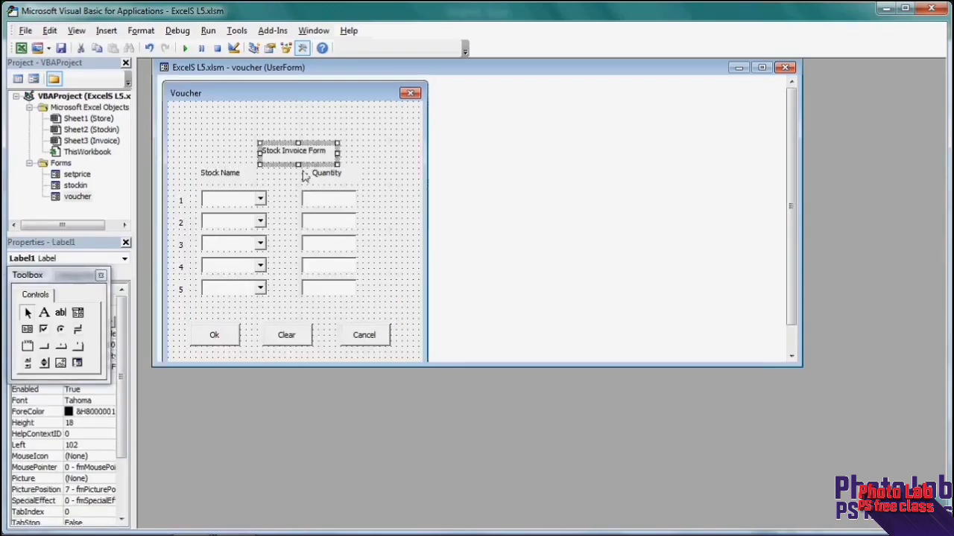
pyautogui.moveTo(318, 141); pyautogui.dragTo(319, 113)
pyautogui.click(286, 164)
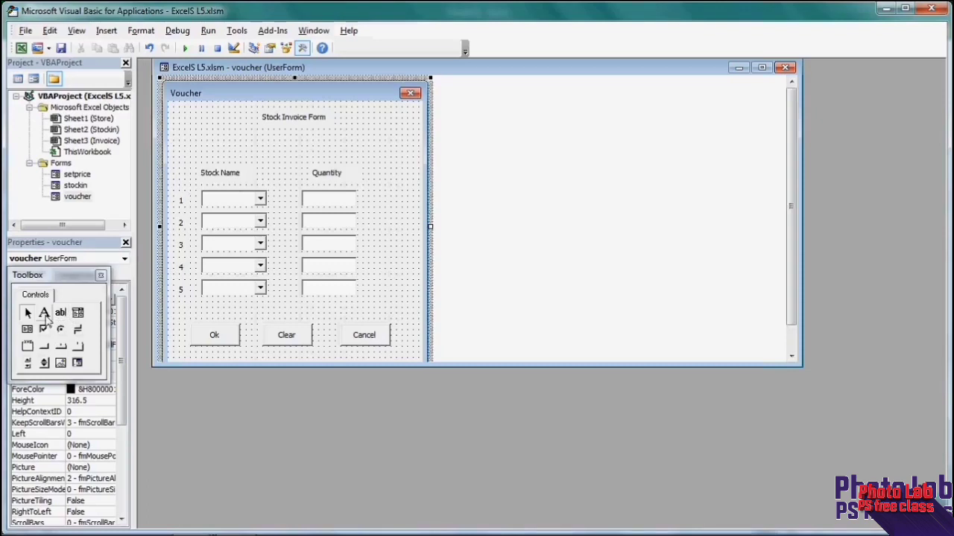
# Draw a label under the title and set its caption to 'Voucher No'.
pyautogui.click(45, 314)
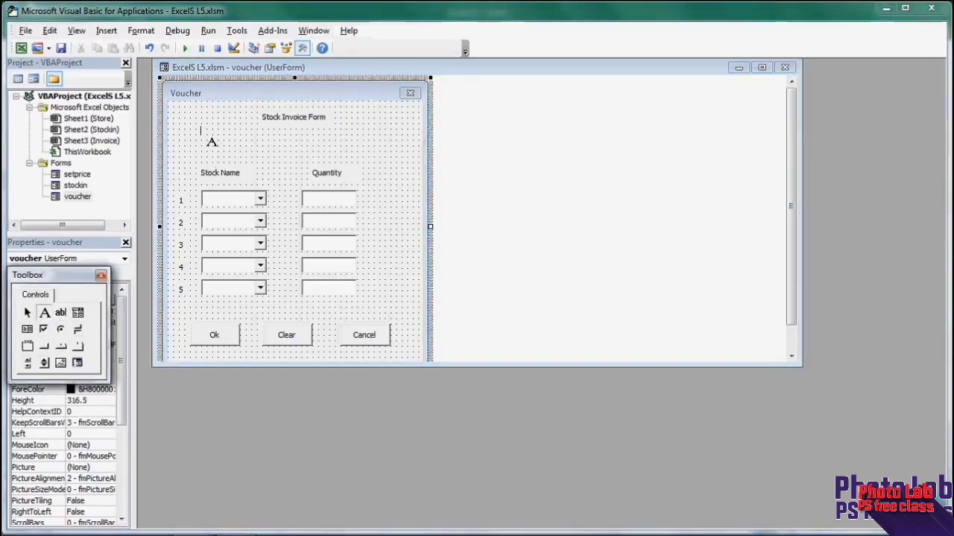
pyautogui.moveTo(180, 136); pyautogui.dragTo(229, 156)
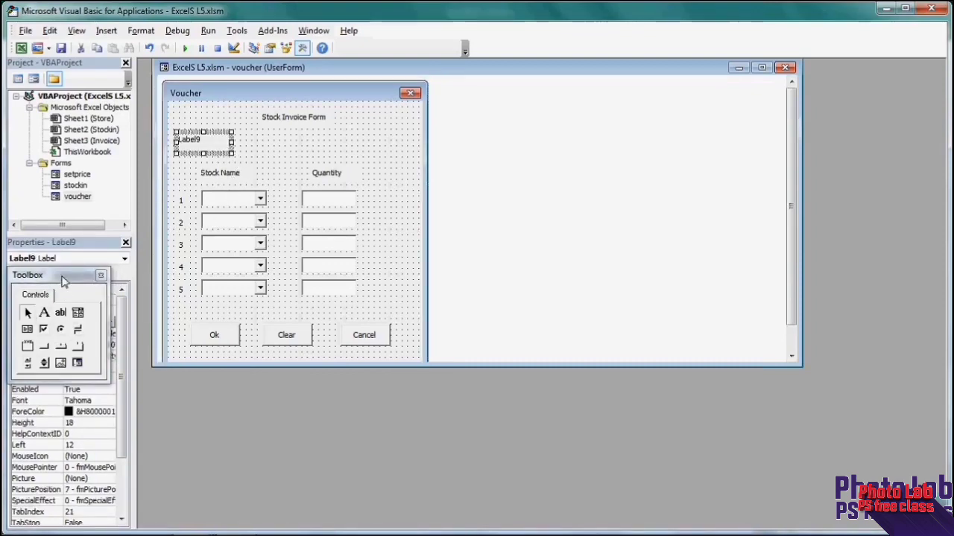
pyautogui.moveTo(64, 276); pyautogui.dragTo(98, 178)
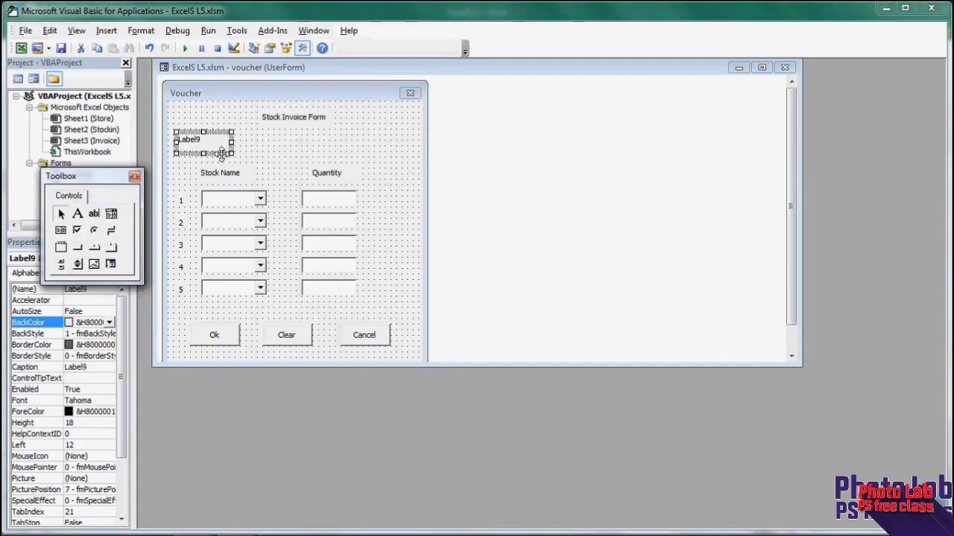
pyautogui.click(99, 367)
pyautogui.moveTo(98, 366); pyautogui.dragTo(44, 367)
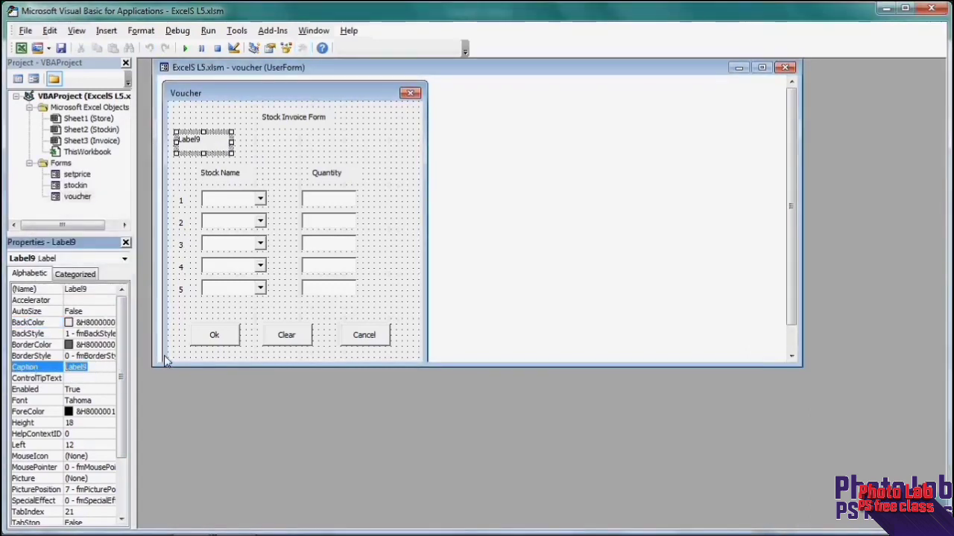
pyautogui.write('Voucher No')
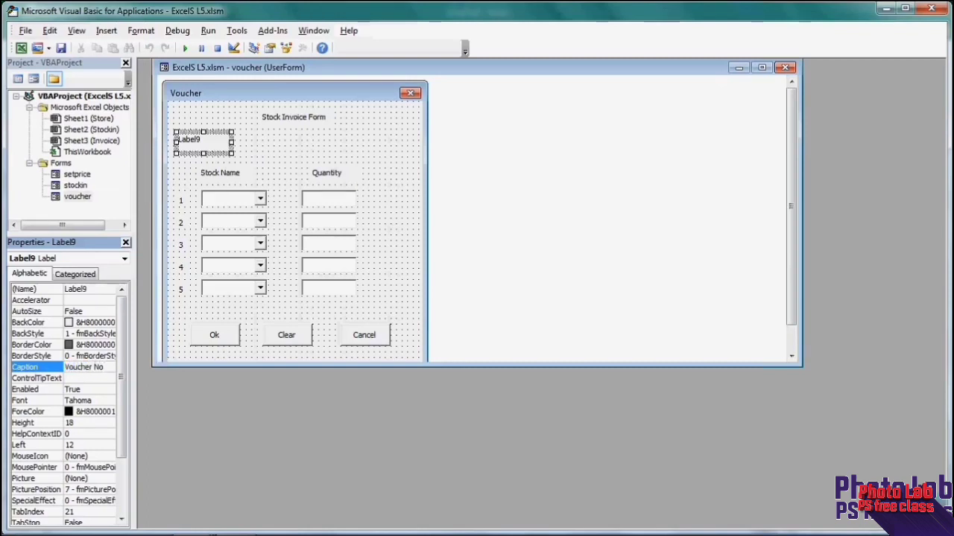
pyautogui.click(233, 149)
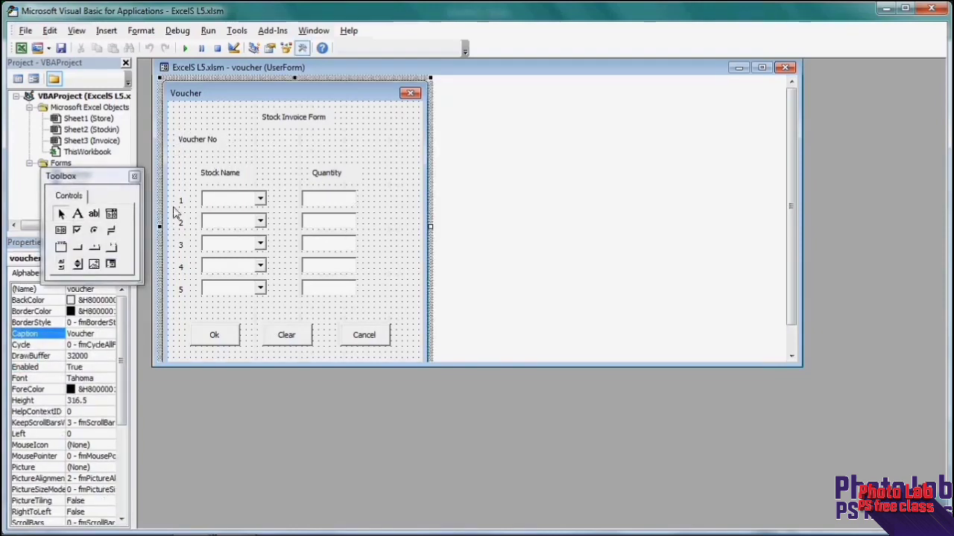
# Draw a text box next to the Voucher No label and name it vno.
pyautogui.click(94, 213)
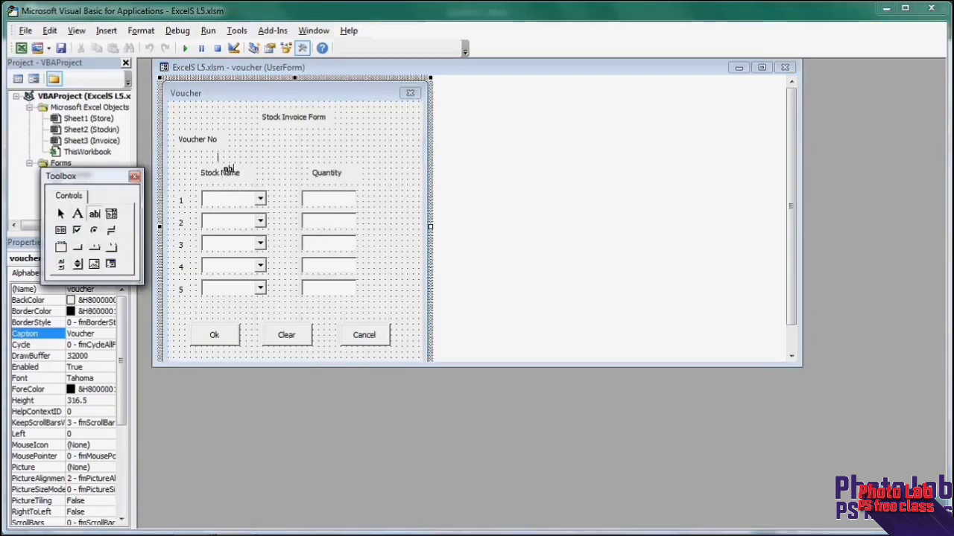
pyautogui.moveTo(235, 131)
pyautogui.mouseDown()
pyautogui.moveTo(287, 149)
pyautogui.moveTo(273, 165)
pyautogui.moveTo(271, 152)
pyautogui.mouseUp()
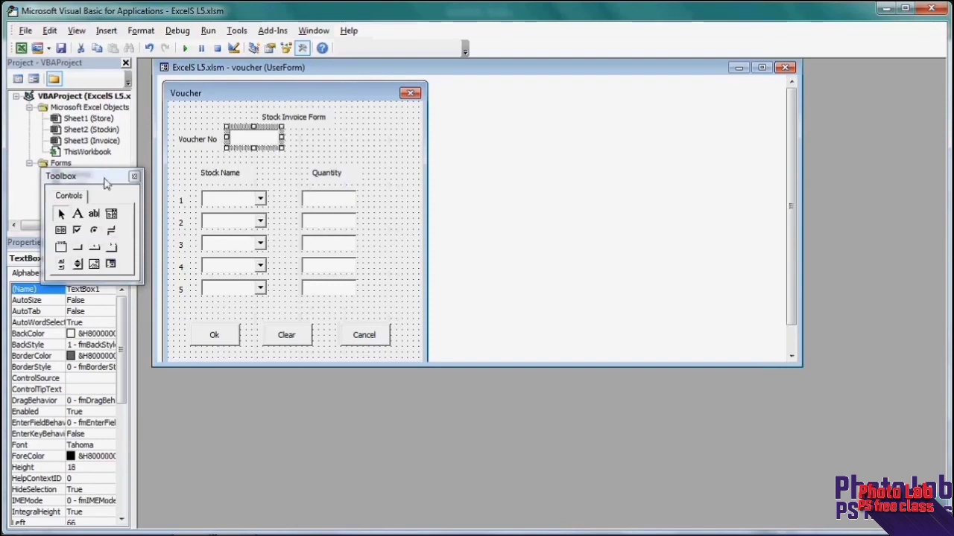
pyautogui.moveTo(102, 176); pyautogui.dragTo(123, 137)
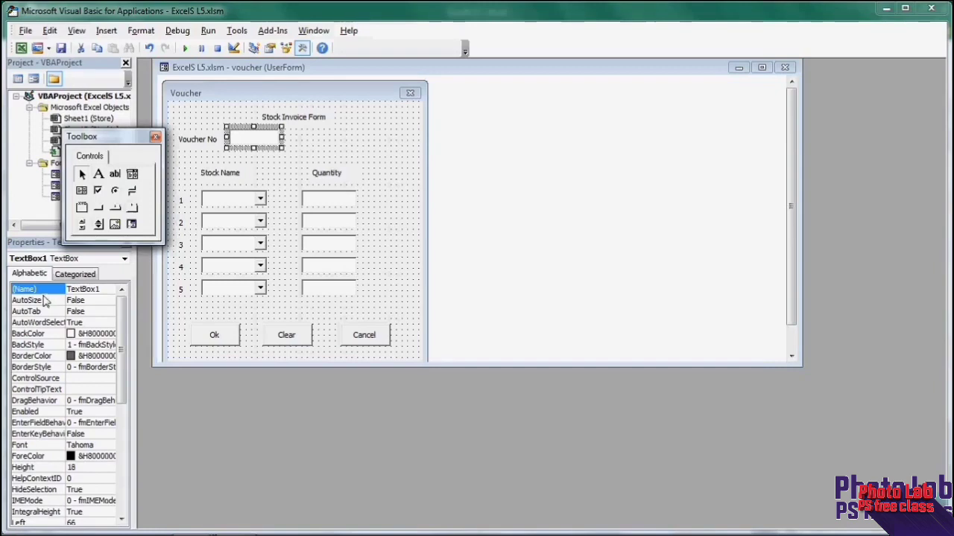
pyautogui.doubleClick(104, 289)
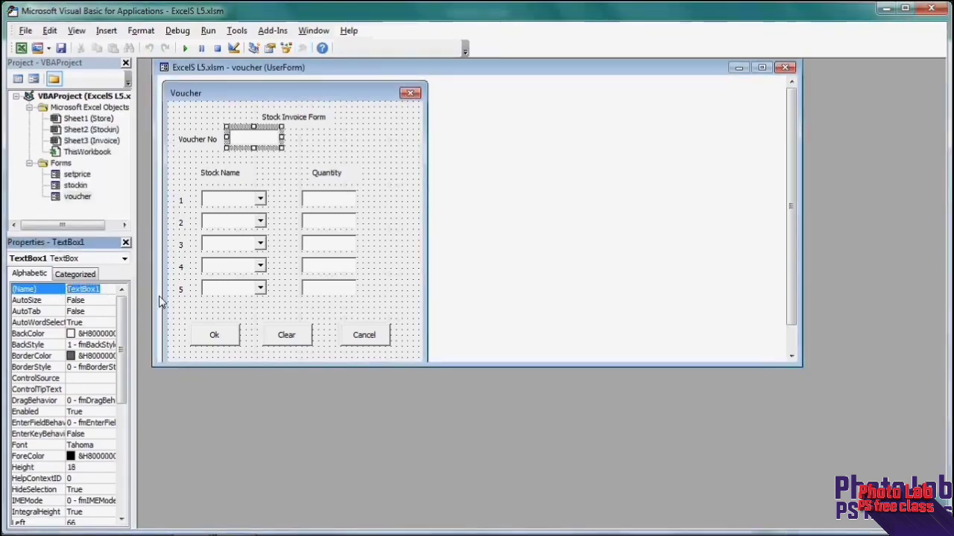
pyautogui.write('vno')
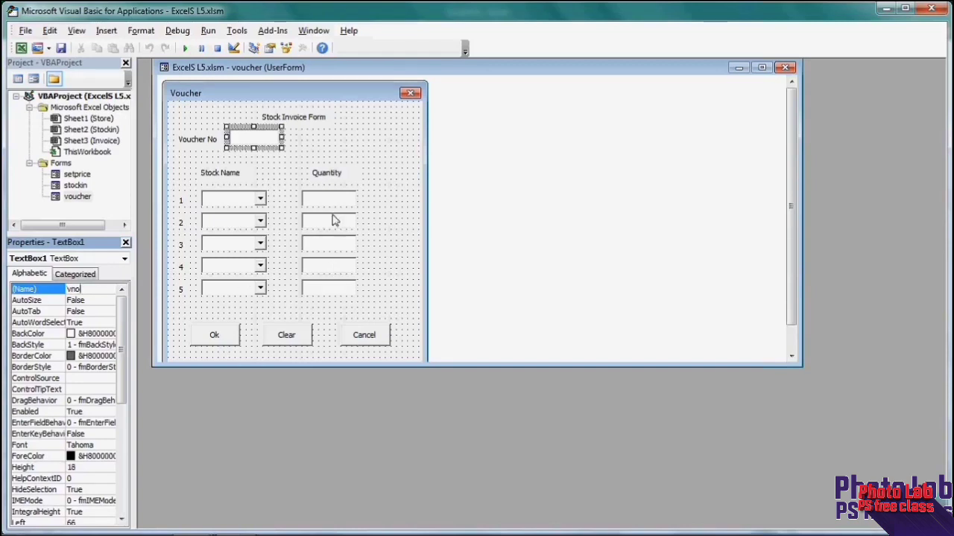
pyautogui.click(307, 159)
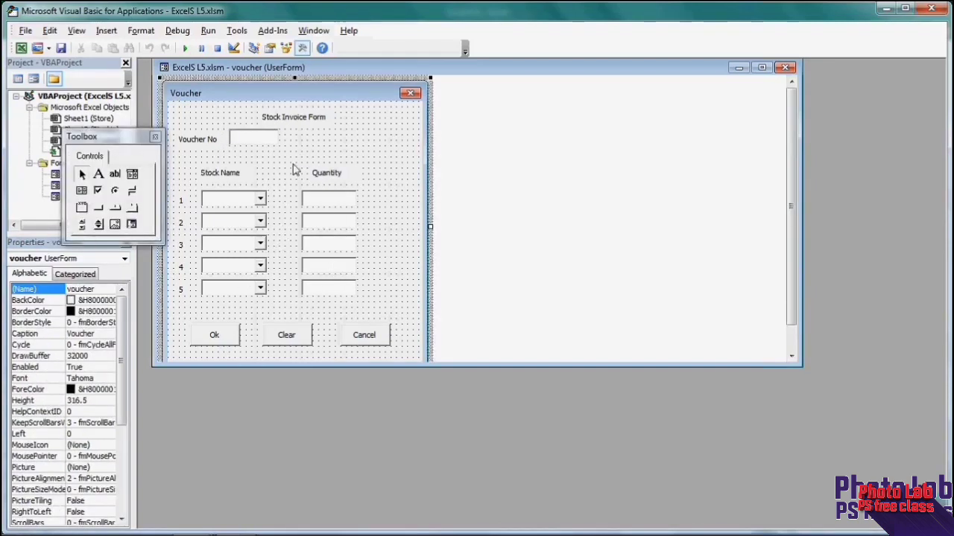
# Draw a label right of the vno box and caption it 'Date'.
pyautogui.click(99, 173)
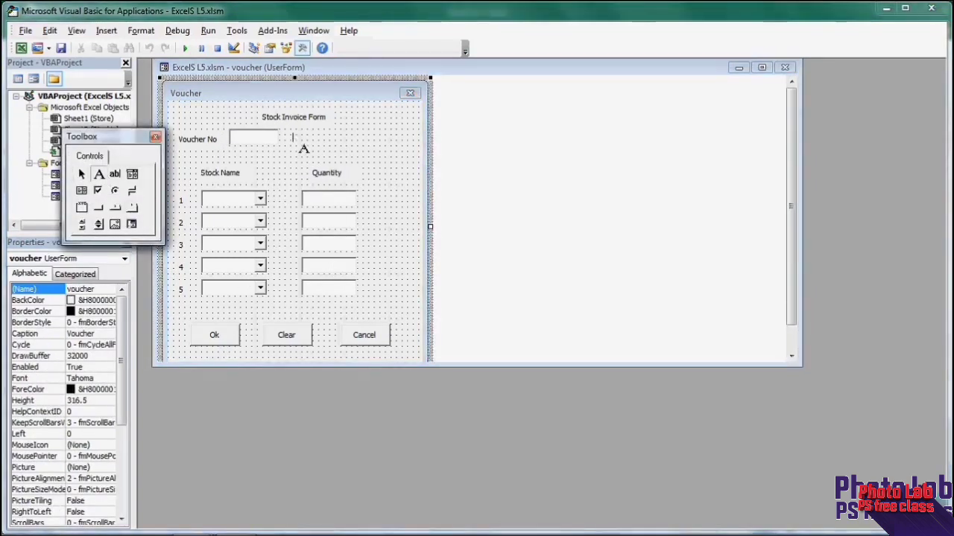
pyautogui.moveTo(296, 136); pyautogui.dragTo(342, 153)
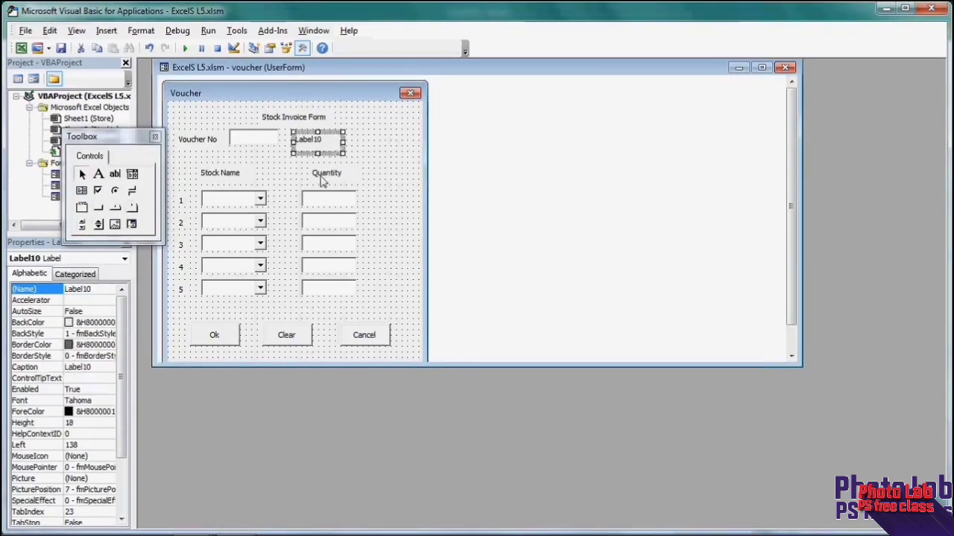
pyautogui.click(101, 367)
pyautogui.doubleClick(67, 366)
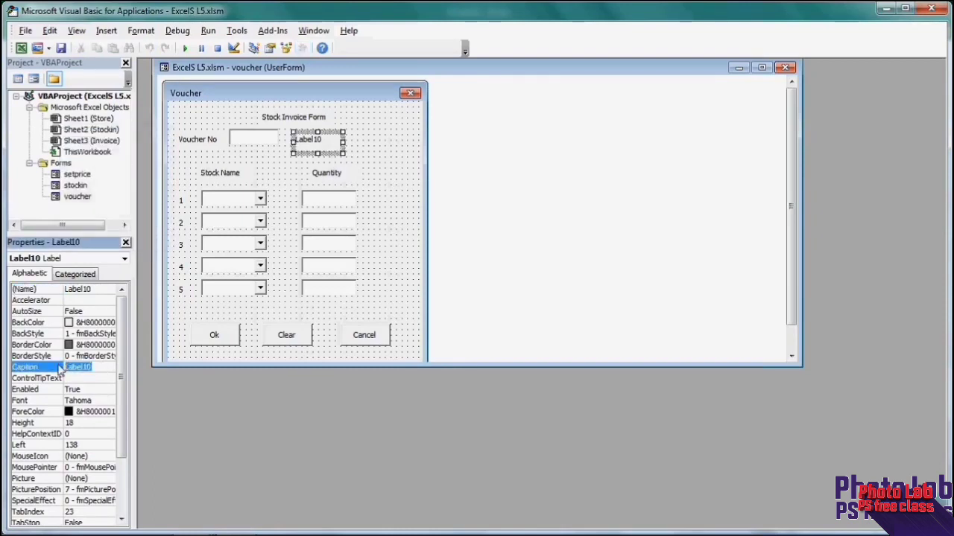
pyautogui.write('Date')
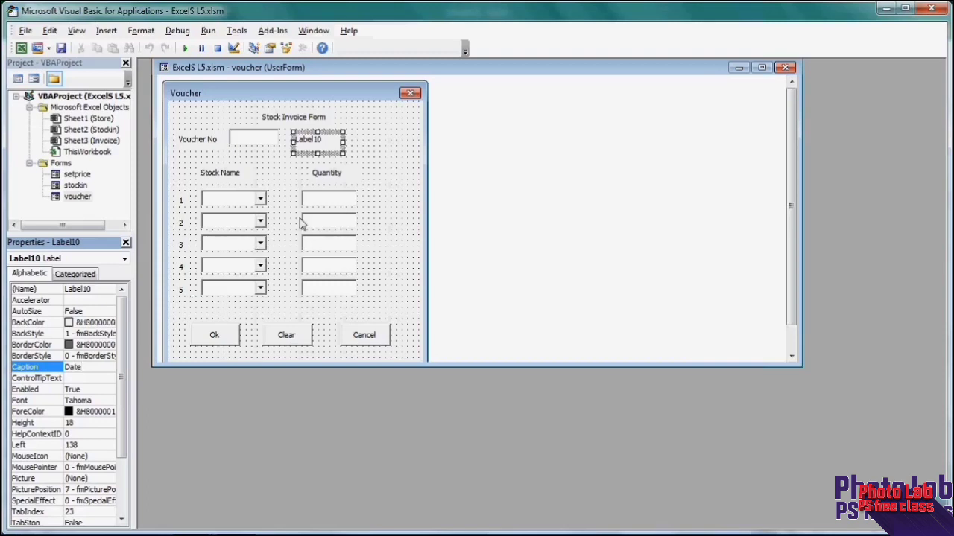
pyautogui.click(364, 183)
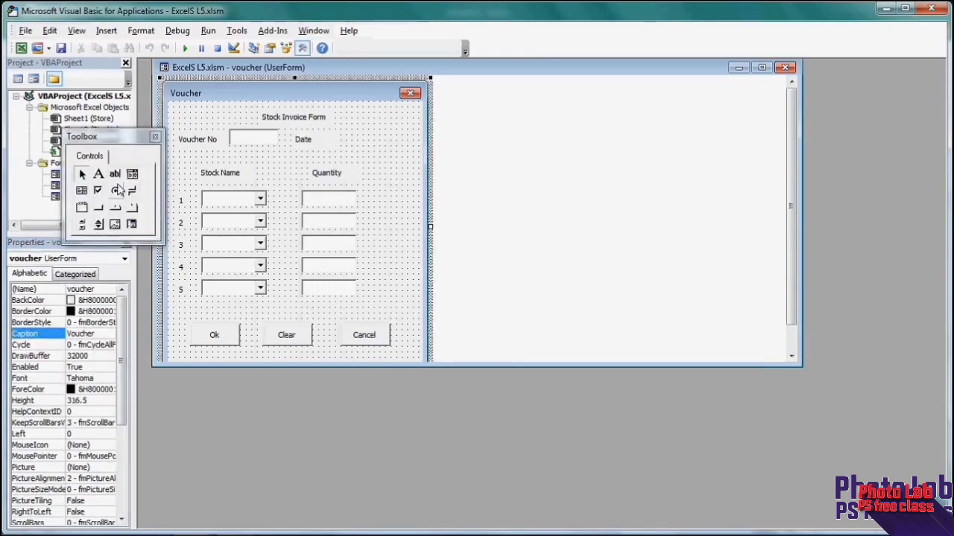
pyautogui.click(116, 174)
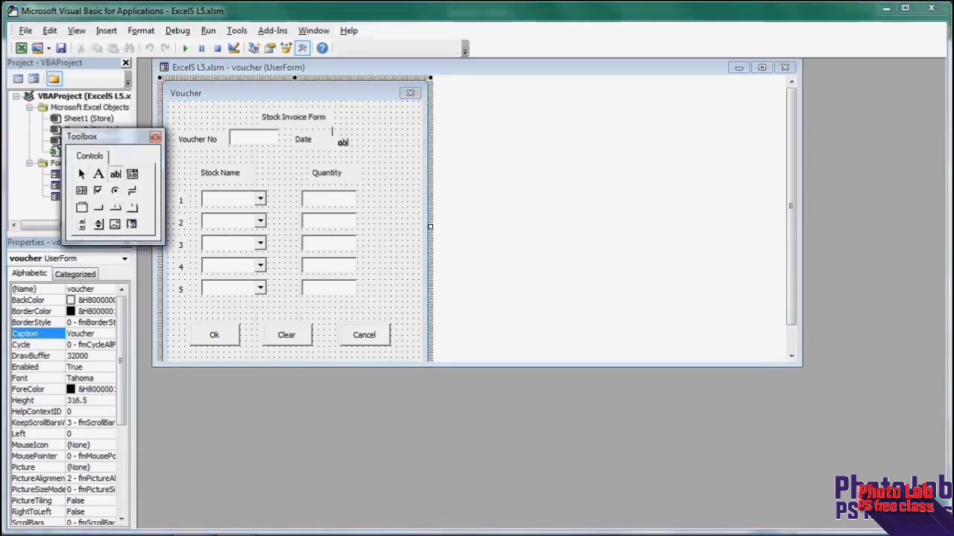
# Draw a text box beside Date; the name 'date' is rejected, leaving TextBox1.
pyautogui.moveTo(330, 130); pyautogui.dragTo(387, 147)
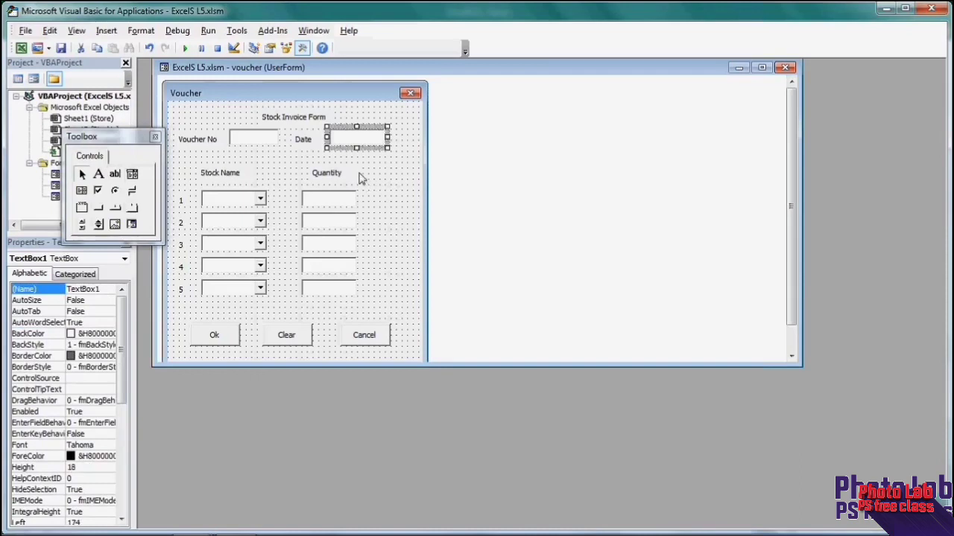
pyautogui.doubleClick(102, 289)
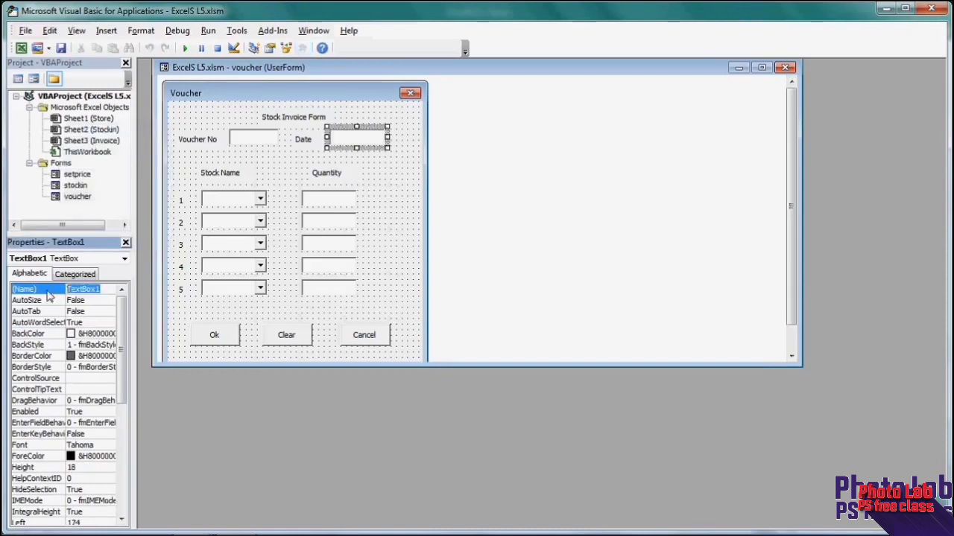
pyautogui.write('date')
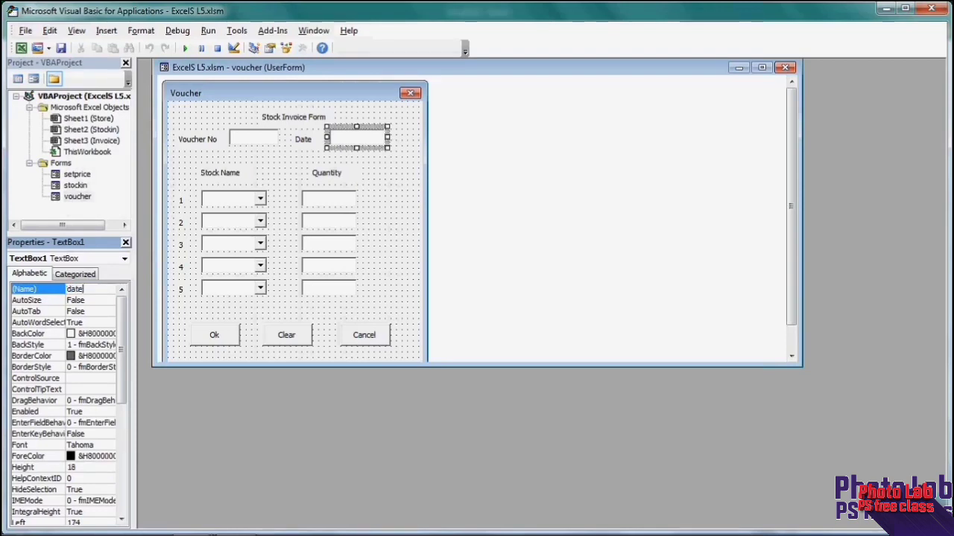
pyautogui.click(409, 211)
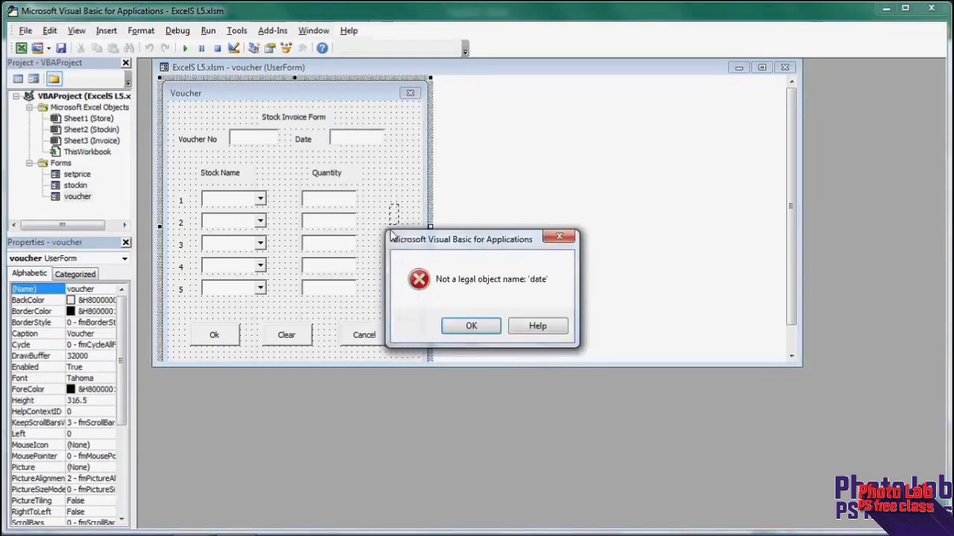
pyautogui.click(474, 329)
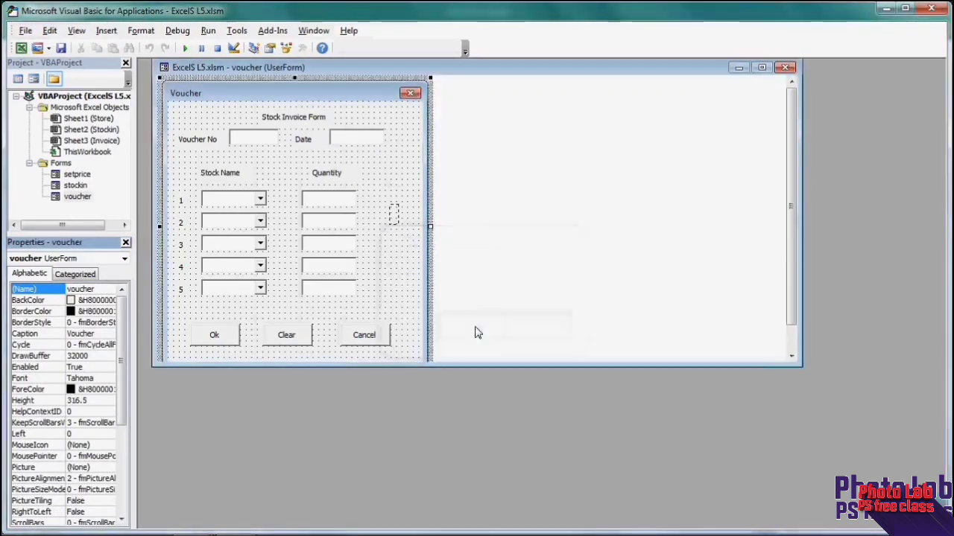
pyautogui.click(370, 152)
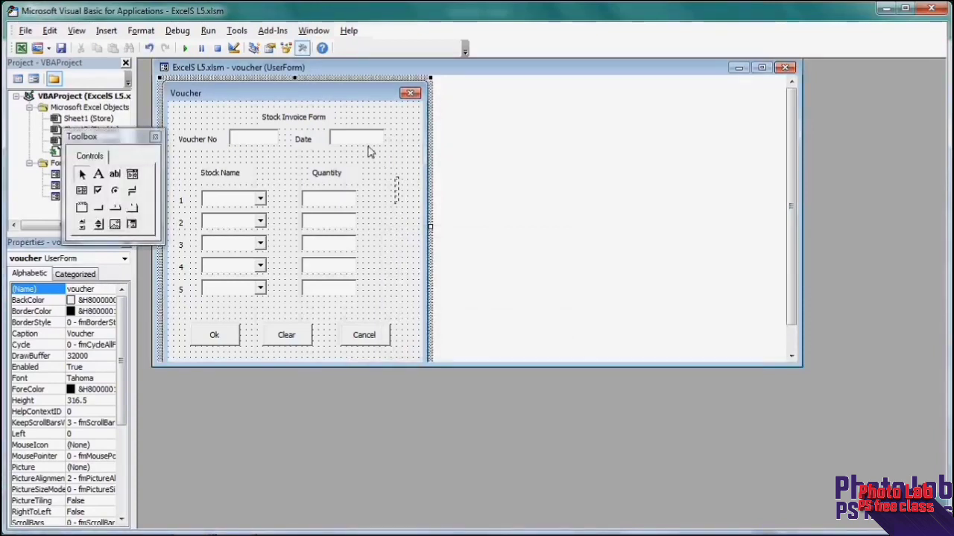
pyautogui.click(370, 141)
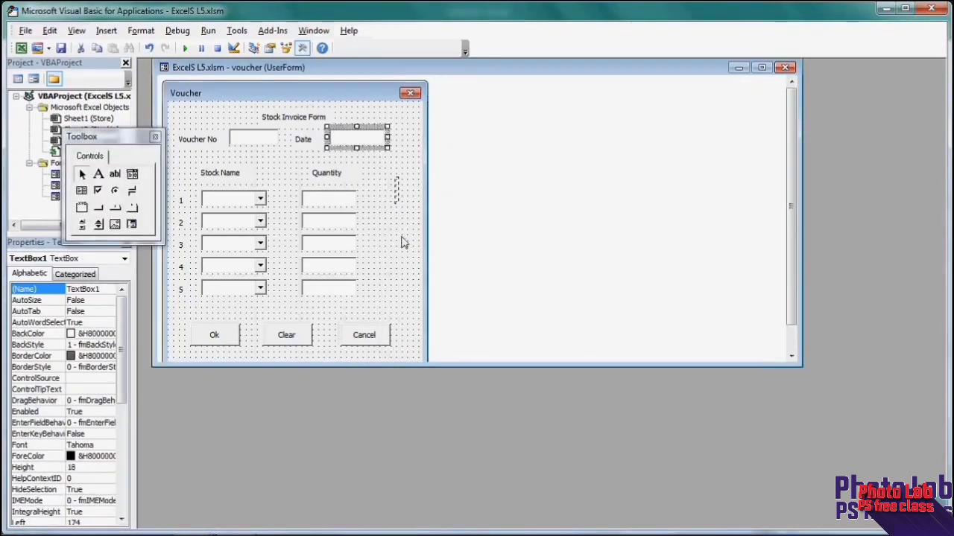
# Rename the Date text box to Vdte and reselect the whole voucher form.
pyautogui.click(404, 203)
pyautogui.click(367, 149)
pyautogui.doubleClick(81, 289)
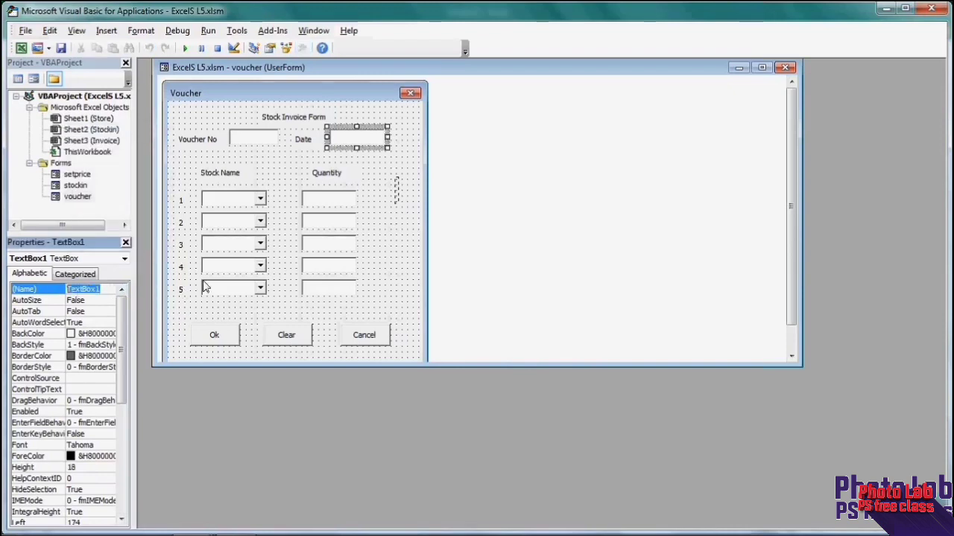
pyautogui.write('V')
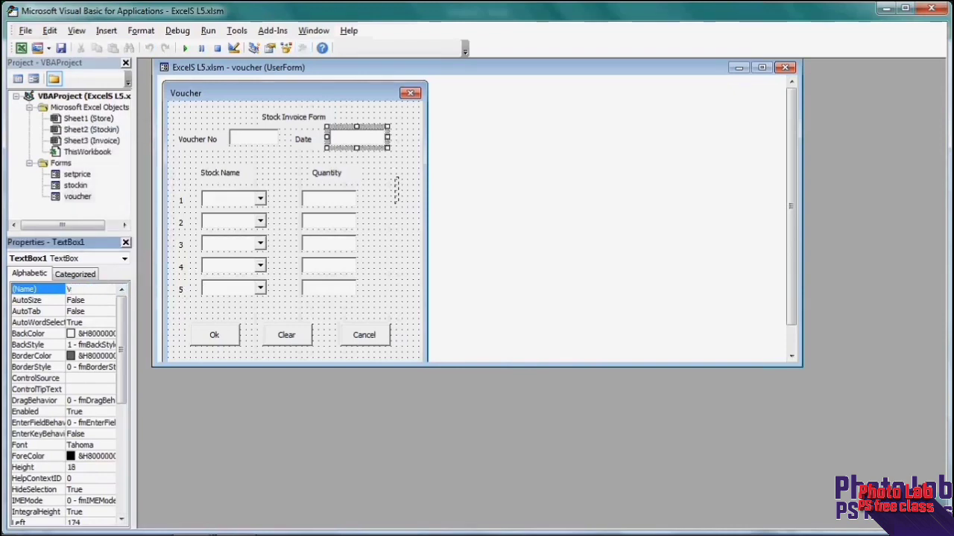
pyautogui.write('d')
pyautogui.write('te')
pyautogui.click(384, 206)
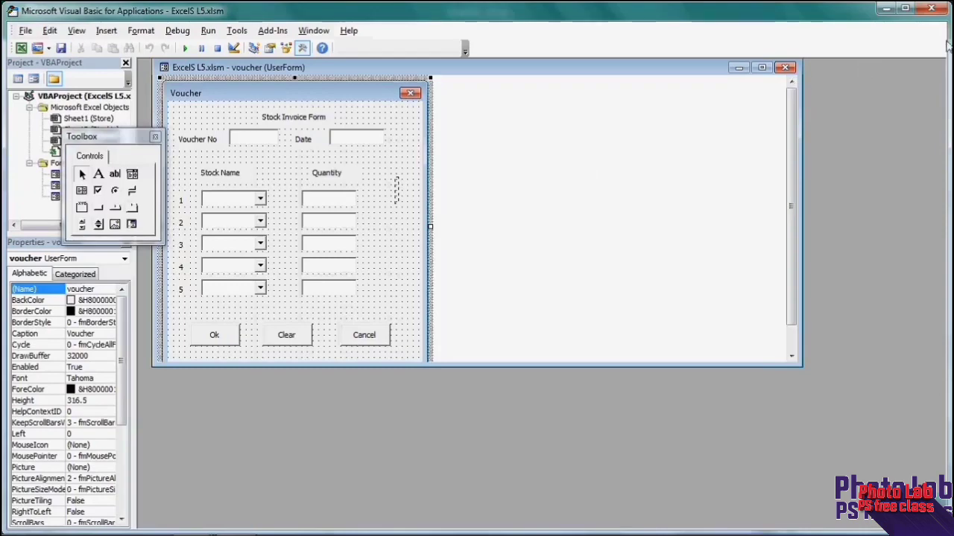
# Return to the Invoice sheet, launch the voucher form, and close it.
pyautogui.click(932, 11)
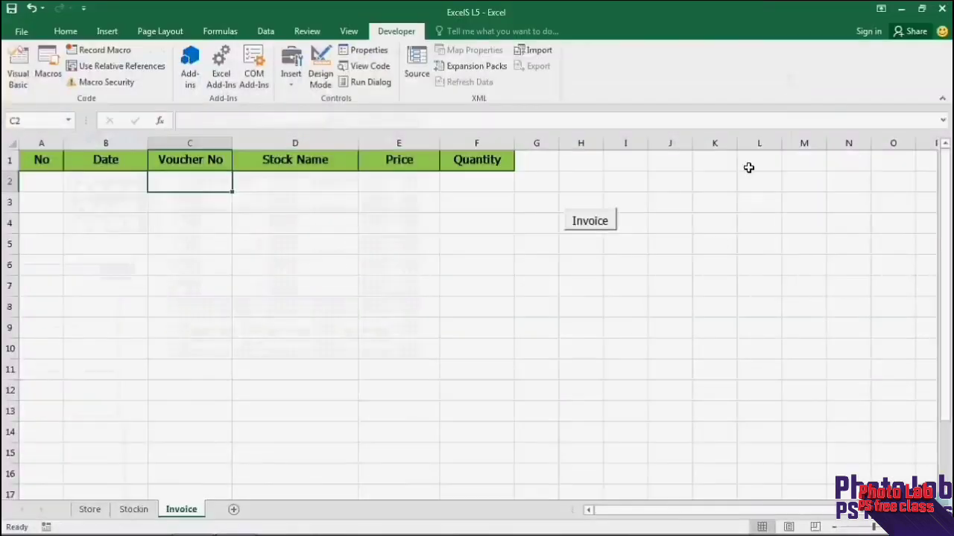
pyautogui.click(590, 221)
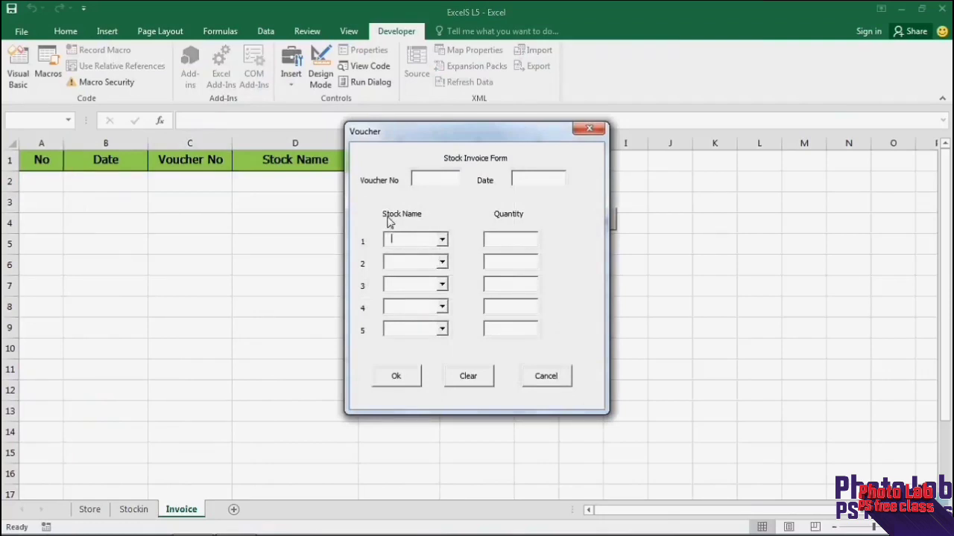
pyautogui.click(590, 131)
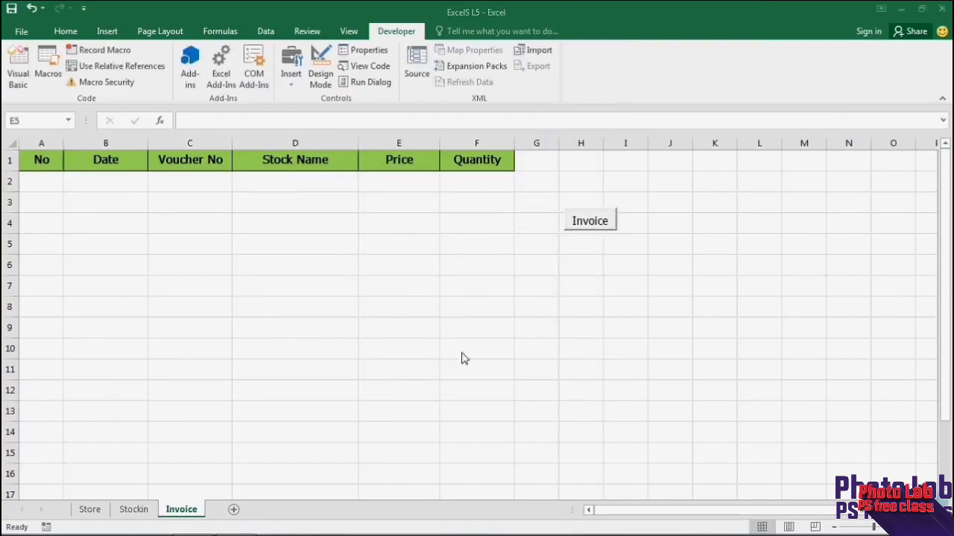
# Reopen the voucher form repeatedly to test its Cancel and Clear buttons.
pyautogui.click(589, 225)
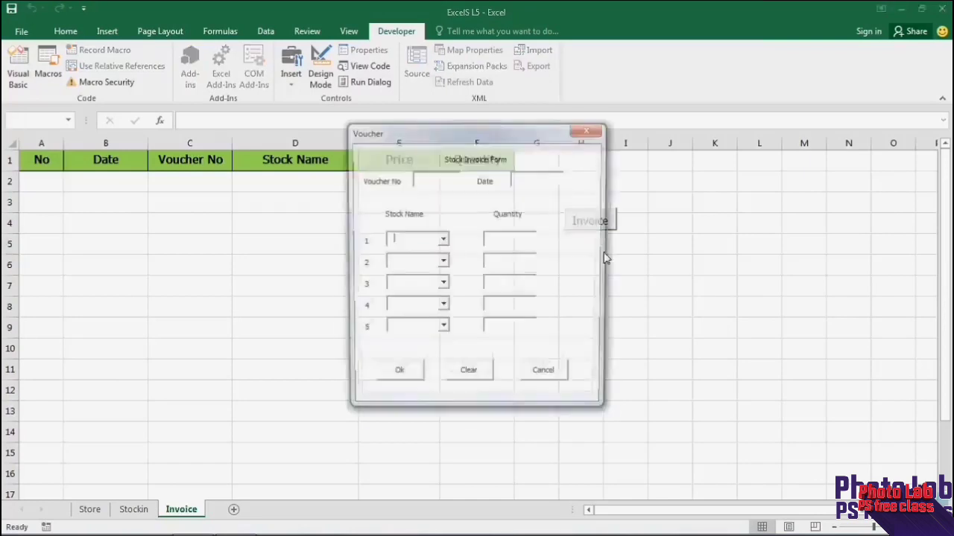
pyautogui.click(547, 380)
pyautogui.click(589, 226)
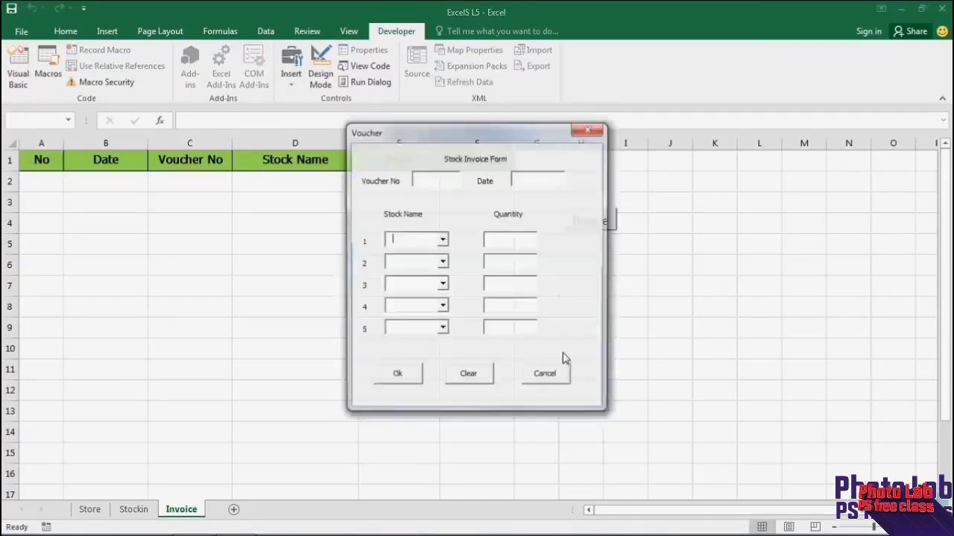
pyautogui.click(555, 377)
pyautogui.click(589, 224)
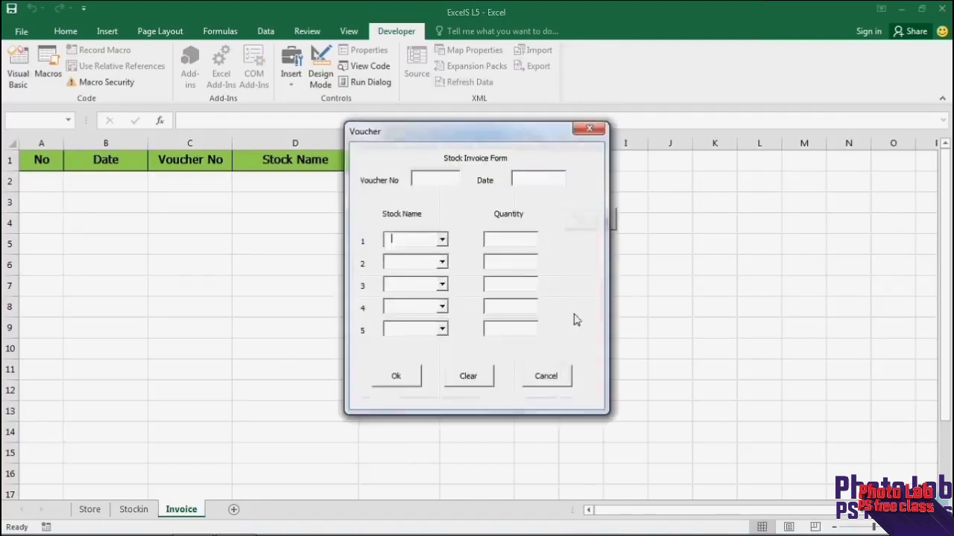
pyautogui.click(474, 378)
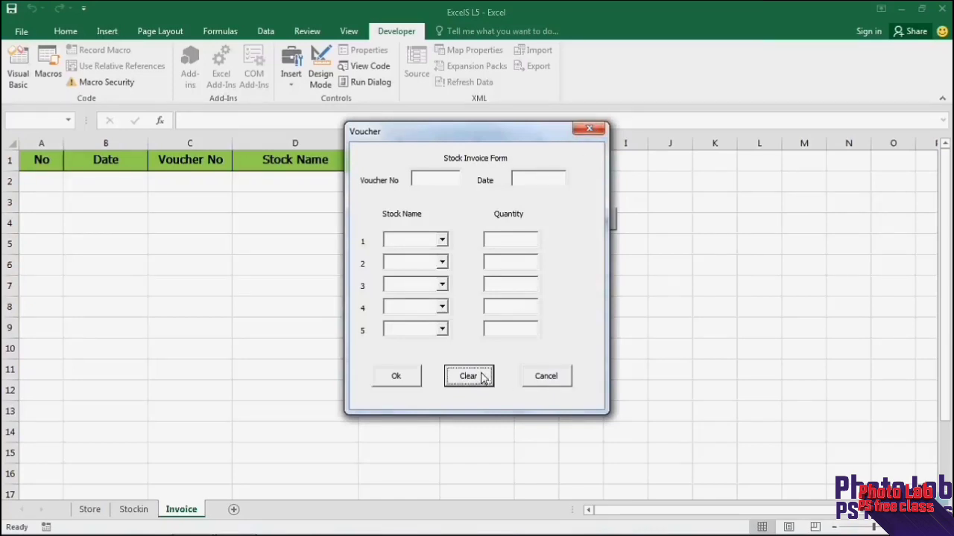
# Reopen the voucher form, check the empty Stock Name list, then Clear and Cancel.
pyautogui.click(588, 129)
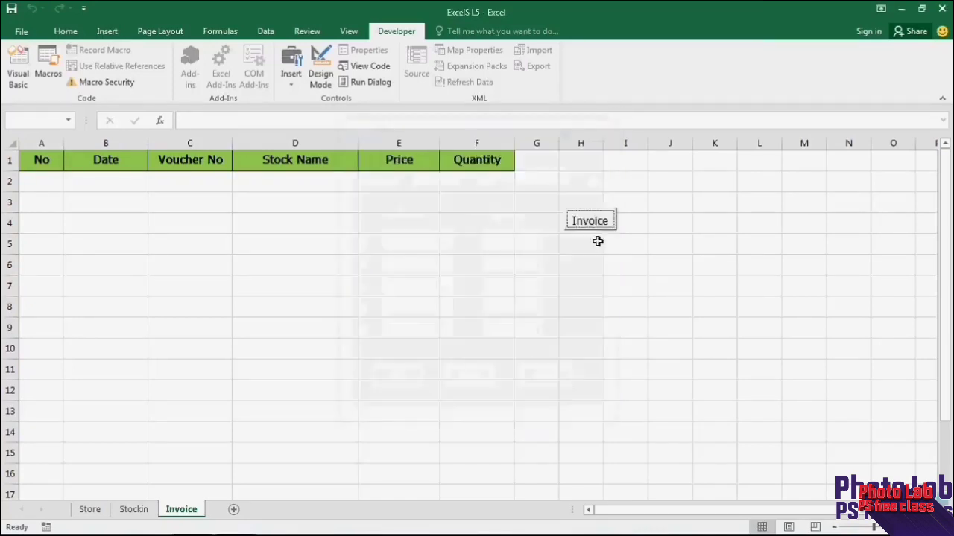
pyautogui.click(589, 221)
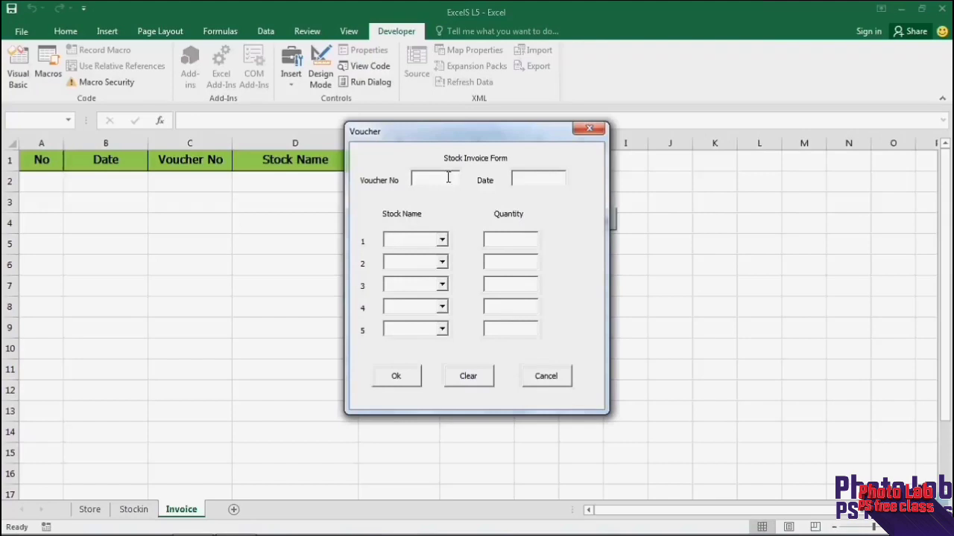
pyautogui.click(442, 240)
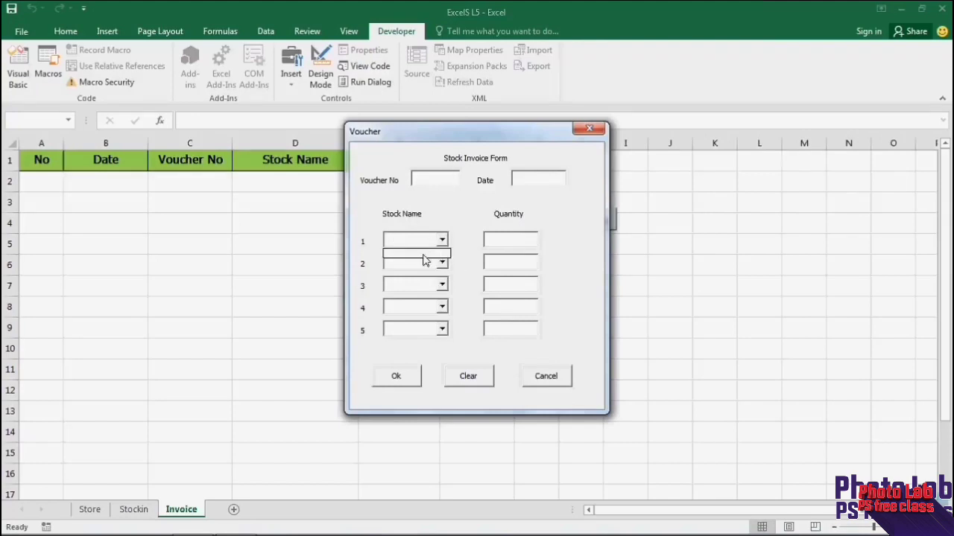
pyautogui.click(463, 202)
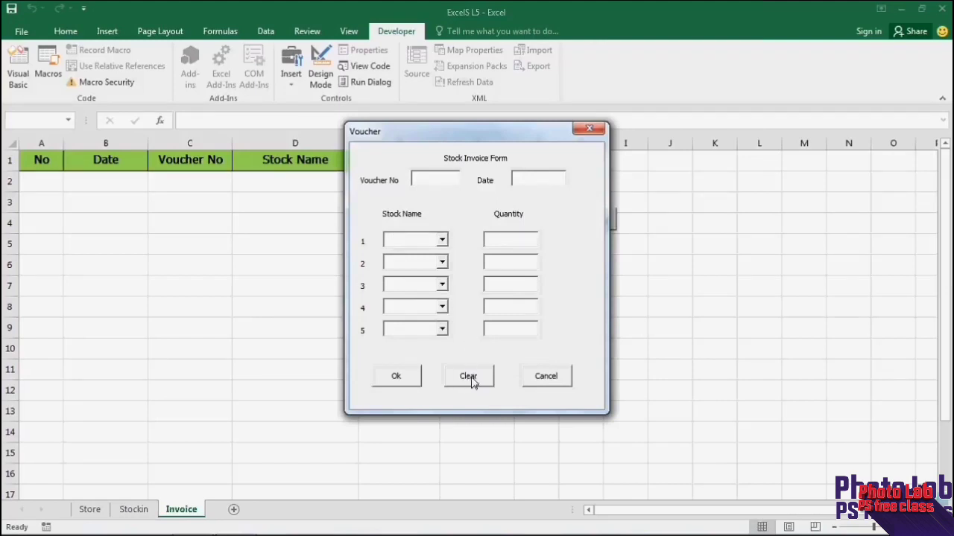
pyautogui.click(470, 377)
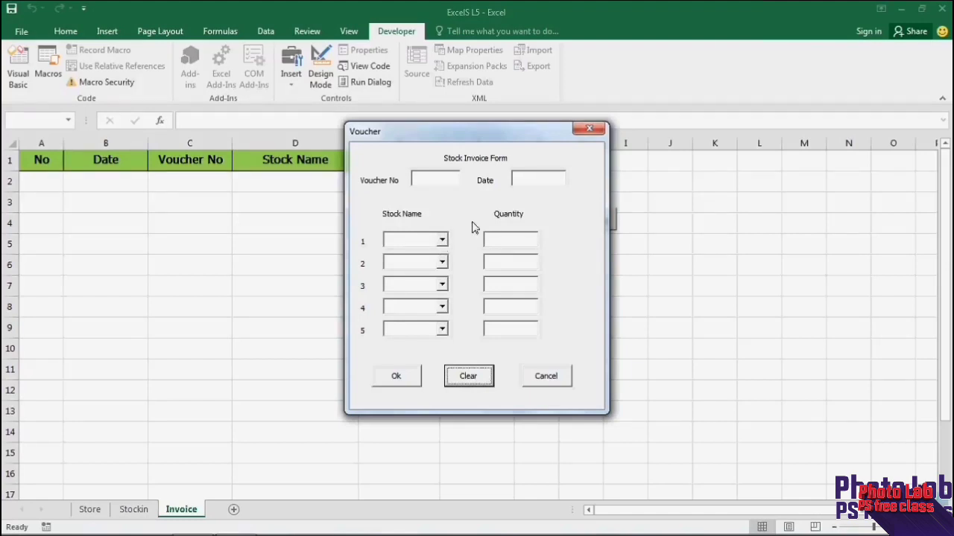
pyautogui.click(559, 380)
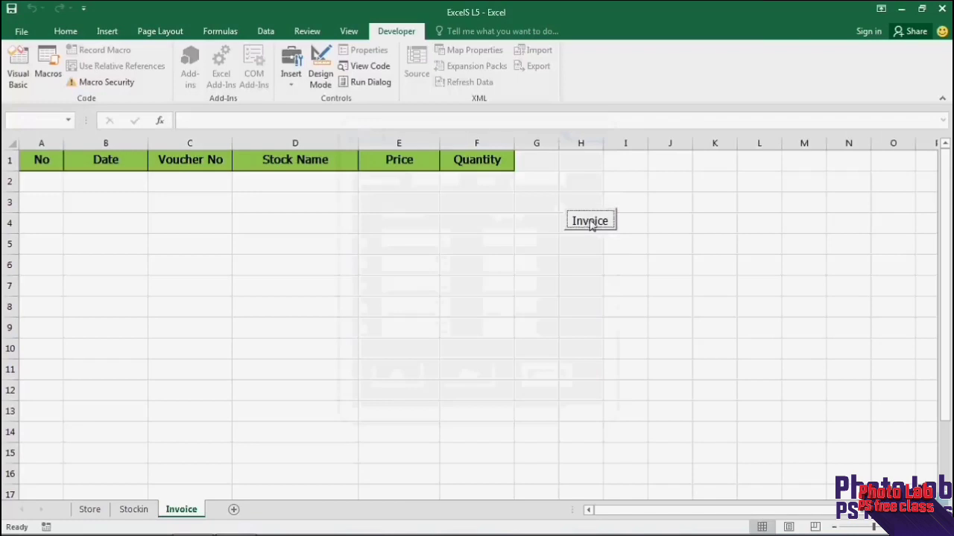
# Repeat the Stock Name list, Clear and Cancel test, then return to the Visual Basic editor.
pyautogui.click(590, 222)
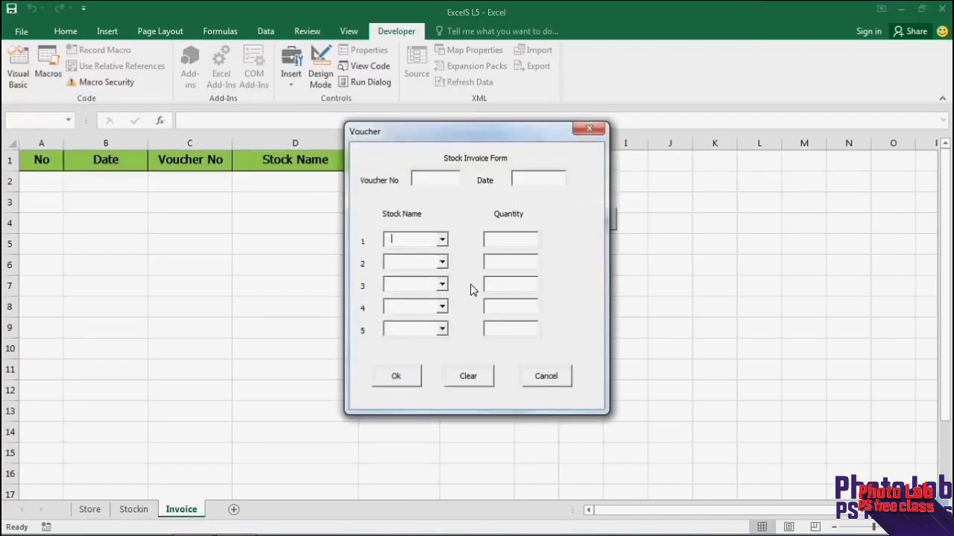
pyautogui.click(442, 241)
pyautogui.click(443, 241)
pyautogui.click(475, 382)
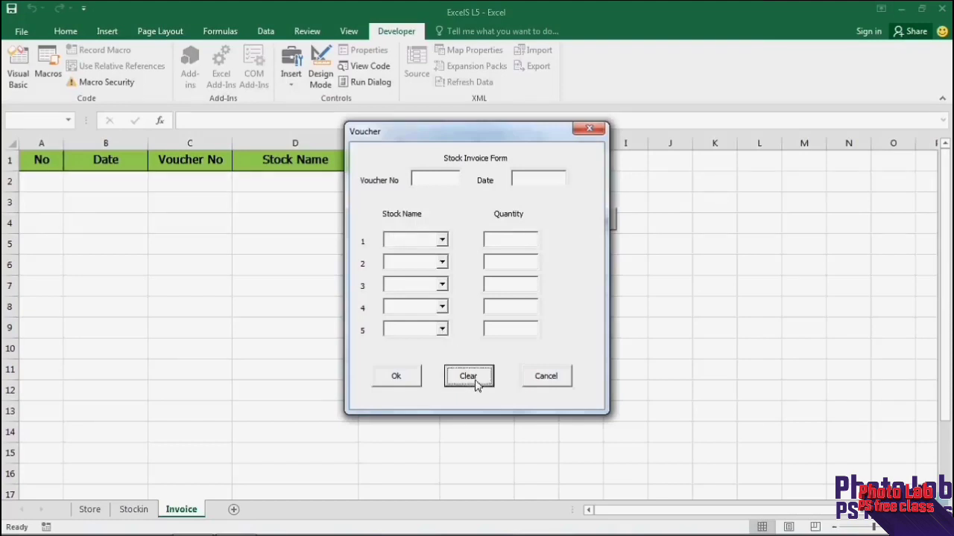
pyautogui.click(544, 380)
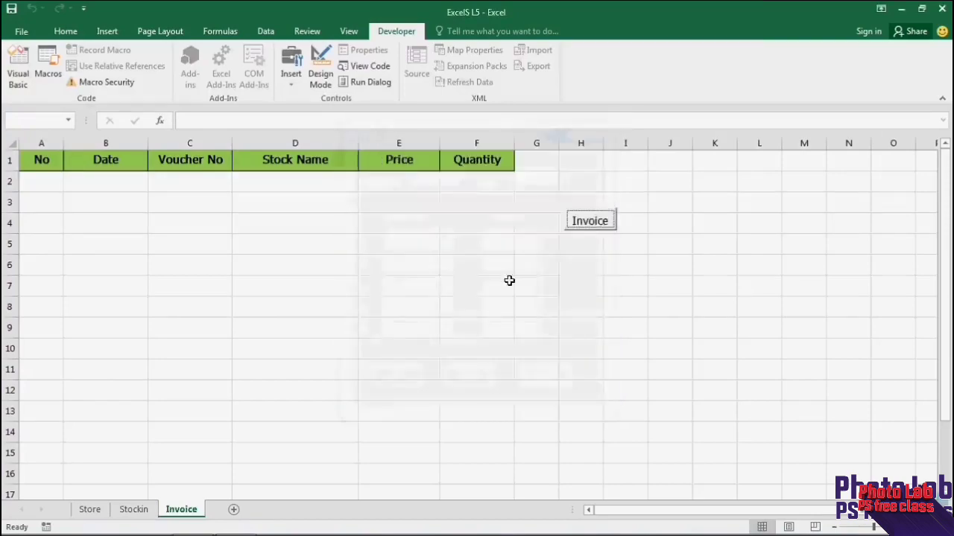
pyautogui.click(26, 74)
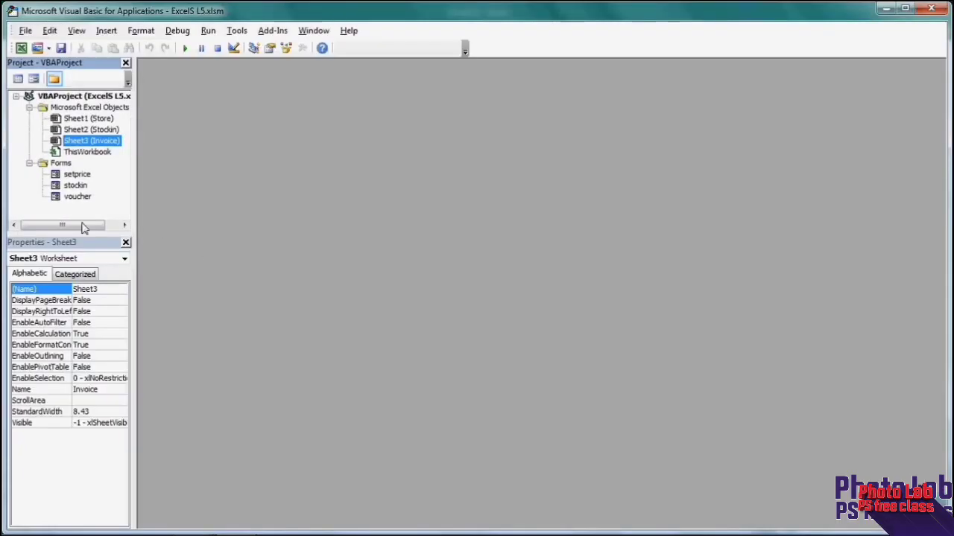
pyautogui.click(58, 198)
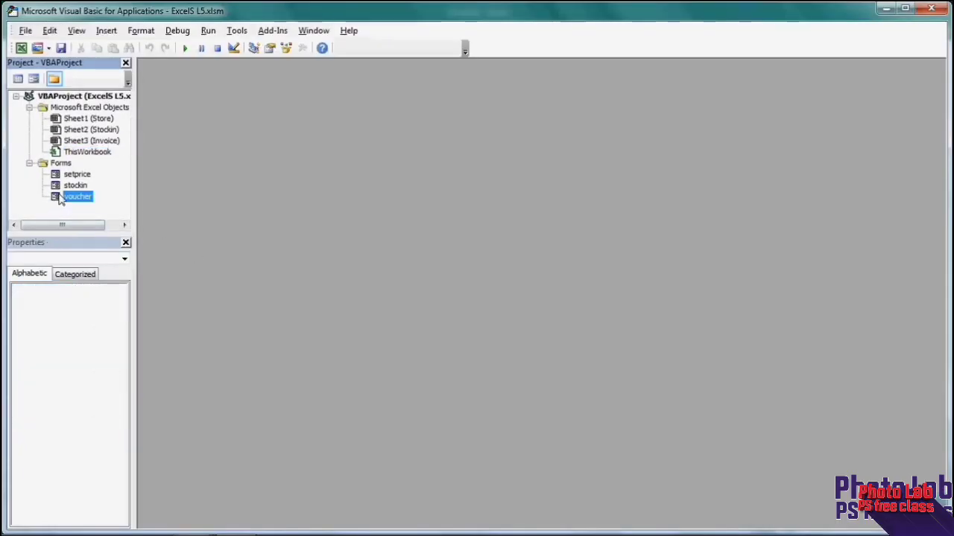
pyautogui.doubleClick(60, 199)
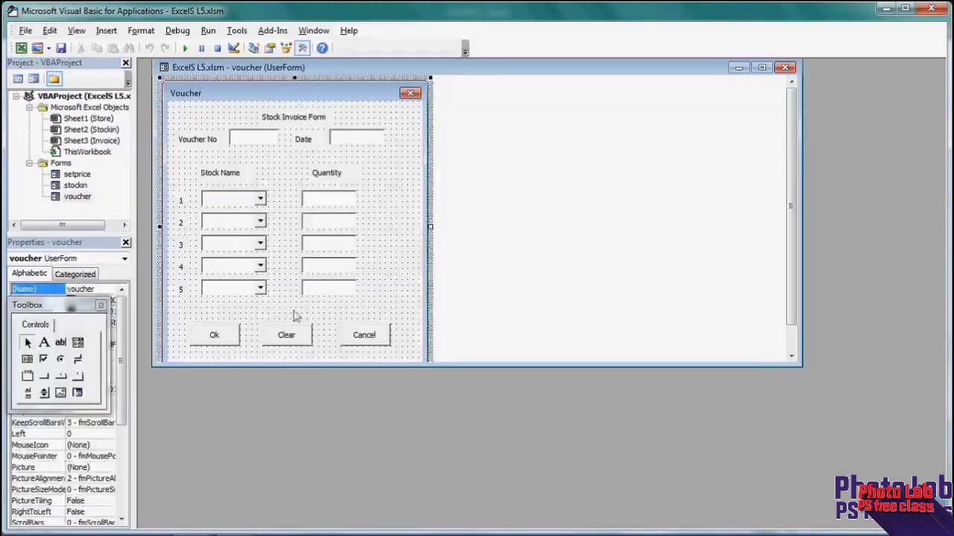
pyautogui.click(292, 337)
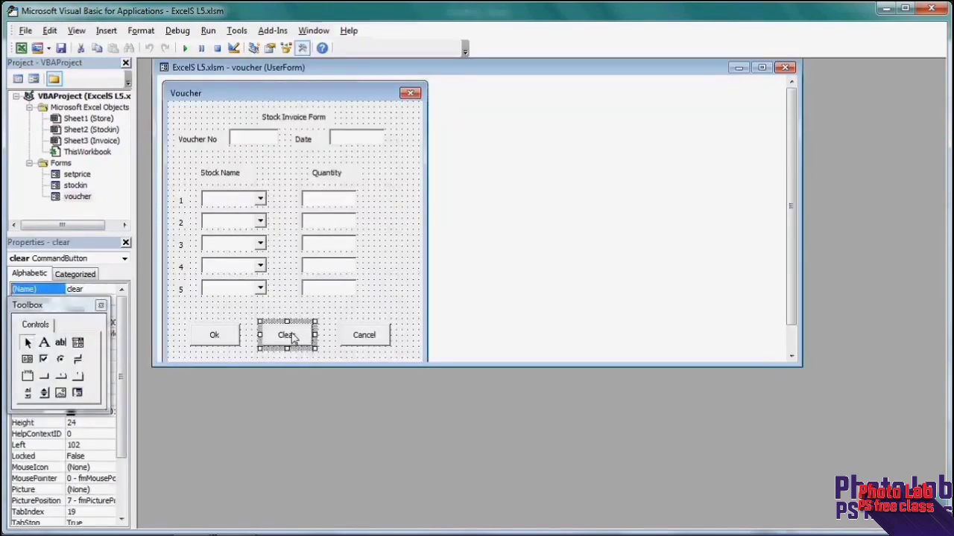
pyautogui.rightClick(292, 336)
pyautogui.click(273, 399)
pyautogui.click(786, 67)
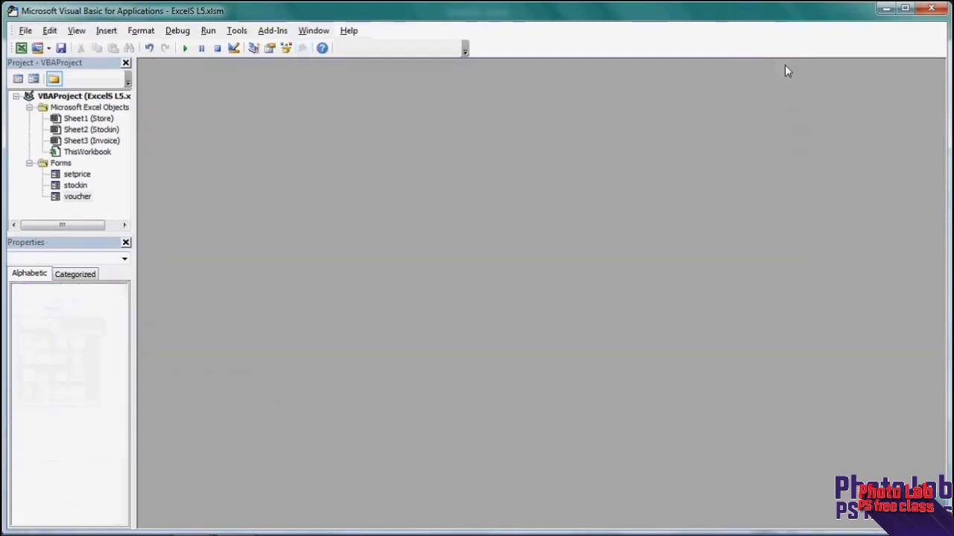
pyautogui.click(65, 197)
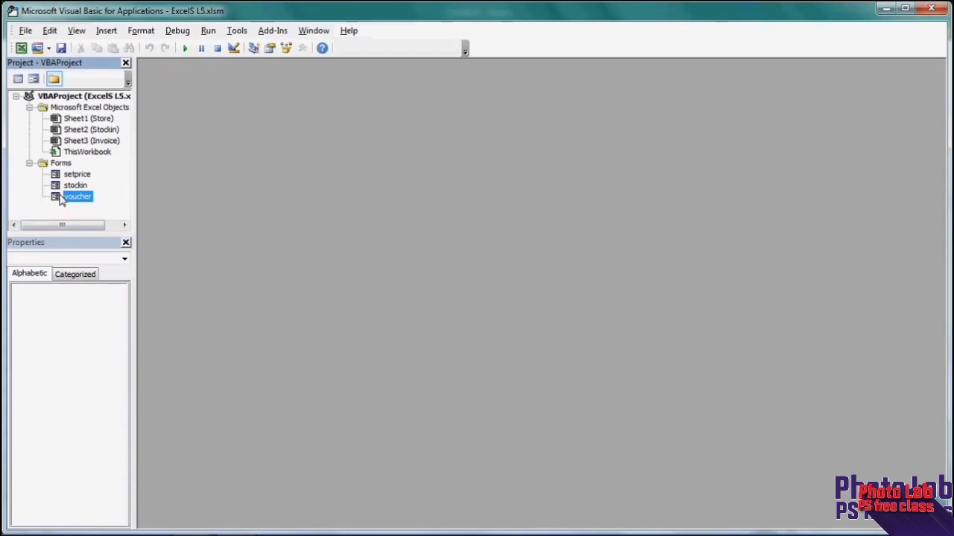
pyautogui.rightClick(61, 200)
# Create an empty UserForm_Initialize routine in the voucher form's code and delete the unused UserForm_Click routine.
pyautogui.click(106, 202)
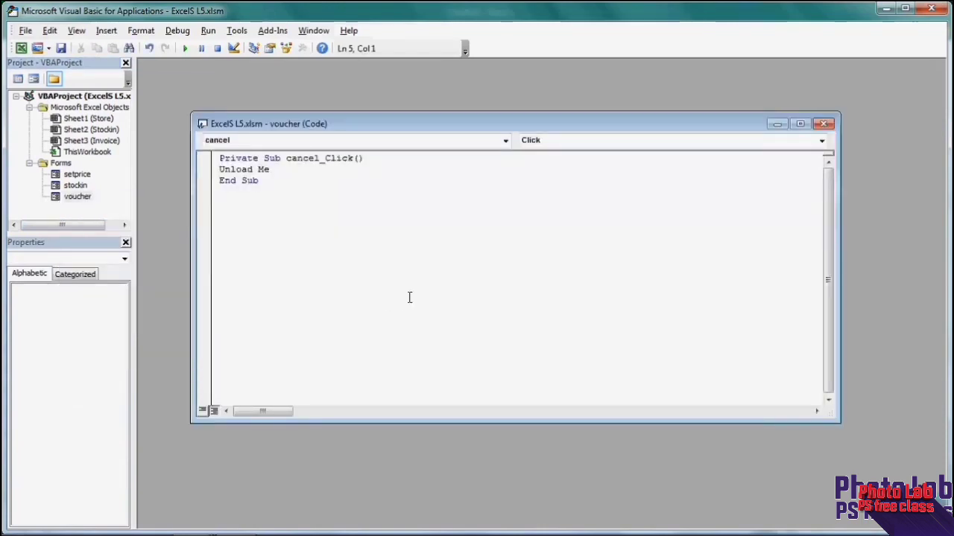
pyautogui.click(506, 140)
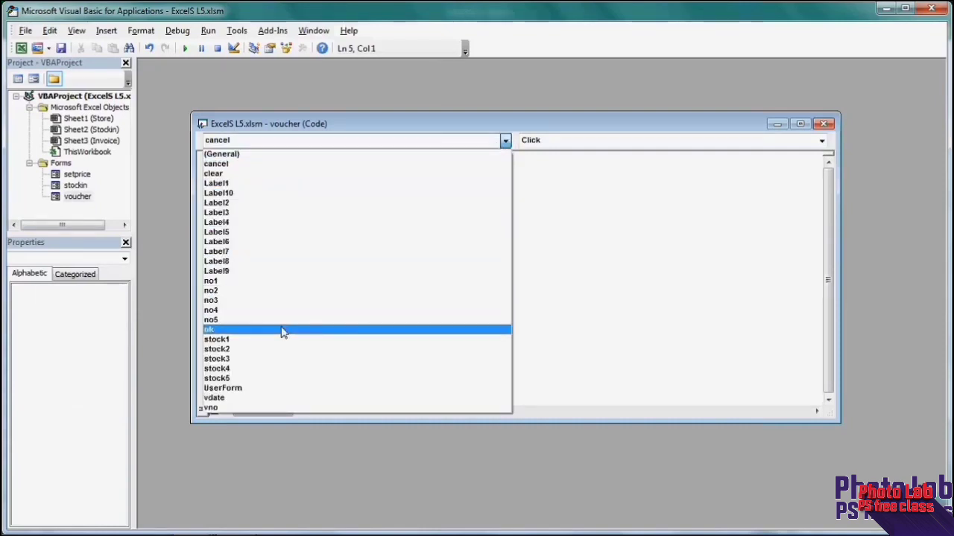
pyautogui.click(246, 388)
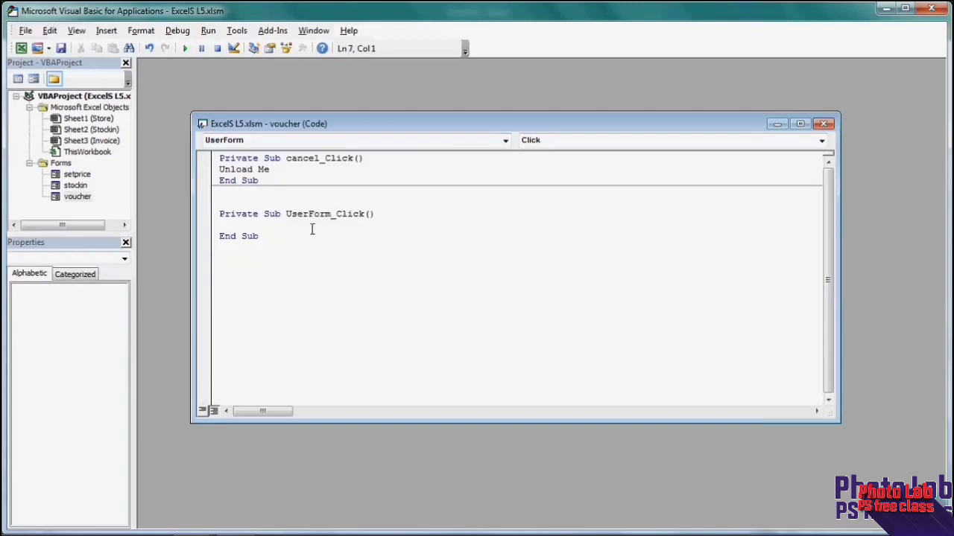
pyautogui.click(821, 141)
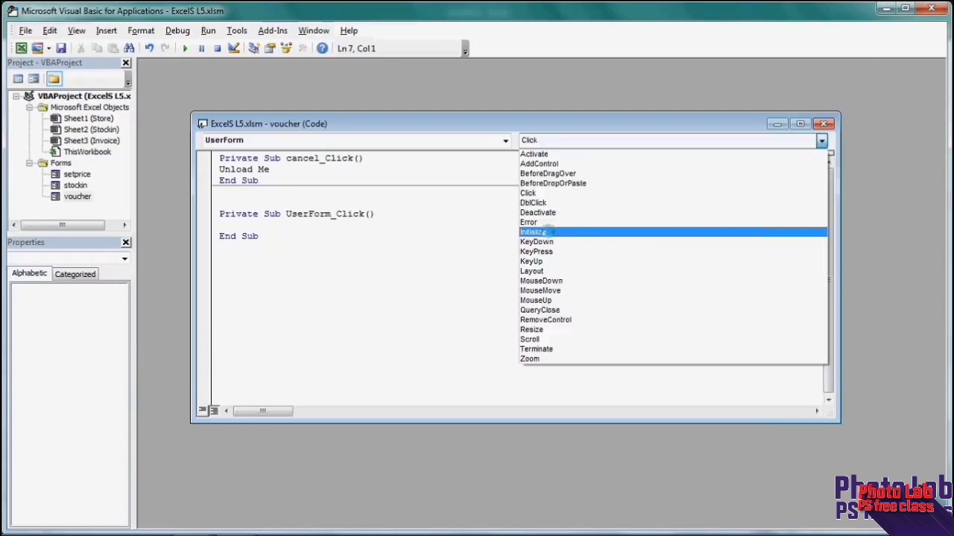
pyautogui.click(549, 234)
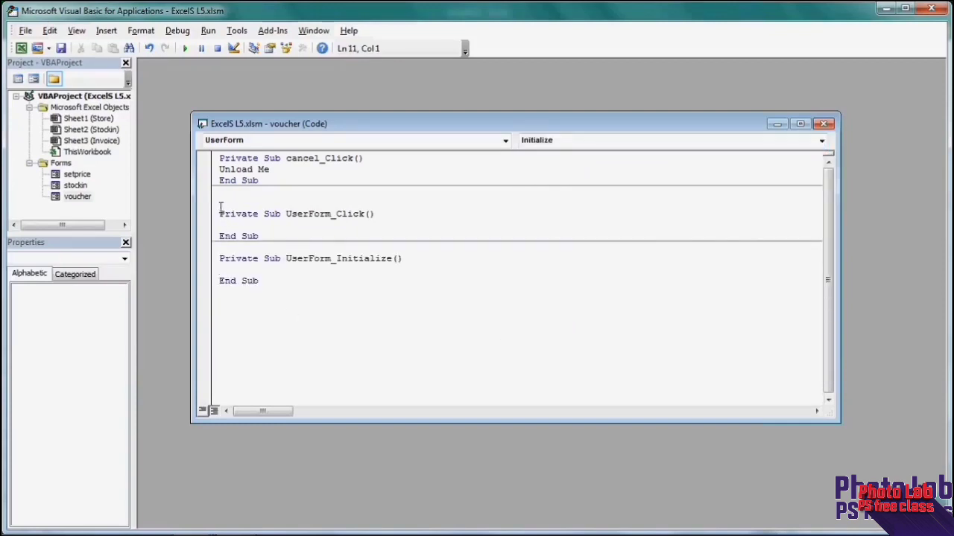
pyautogui.moveTo(219, 207); pyautogui.dragTo(306, 232)
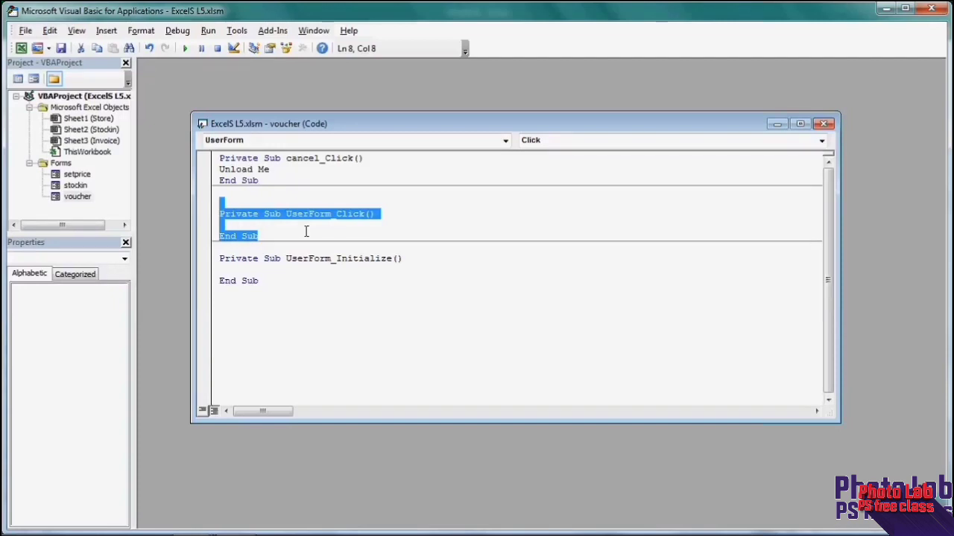
pyautogui.press('Delete')
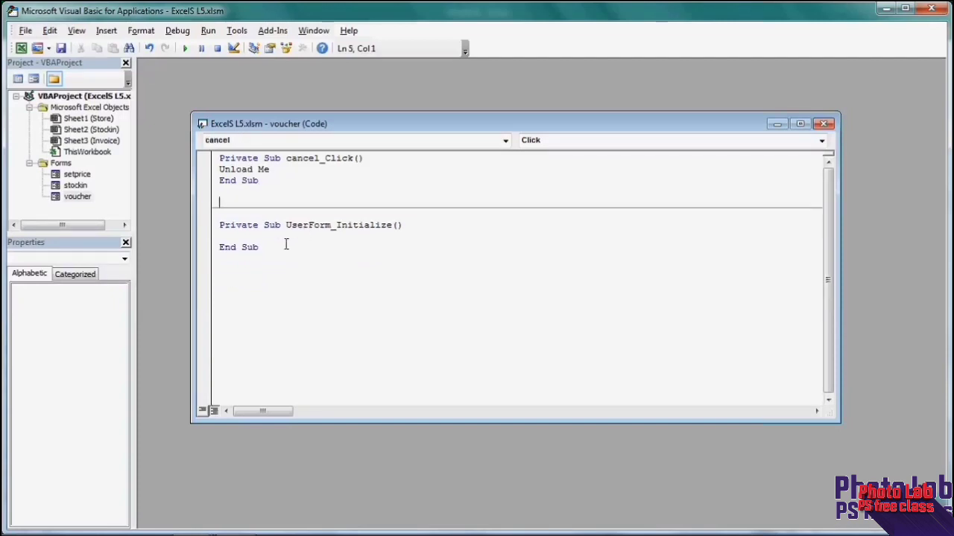
pyautogui.click(239, 237)
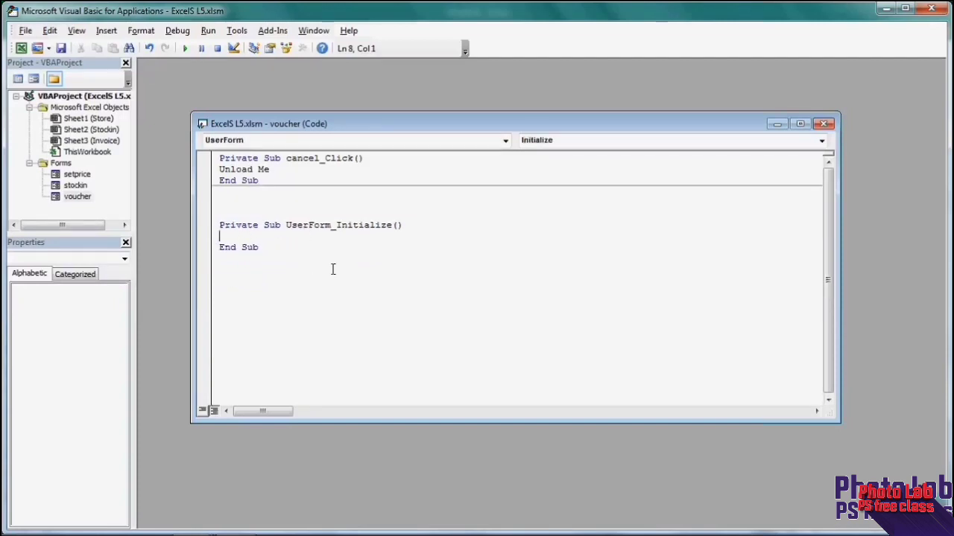
# Check the form's field names, then set vno, vdate and no1 values to "" in UserForm_Initialize.
pyautogui.doubleClick(61, 199)
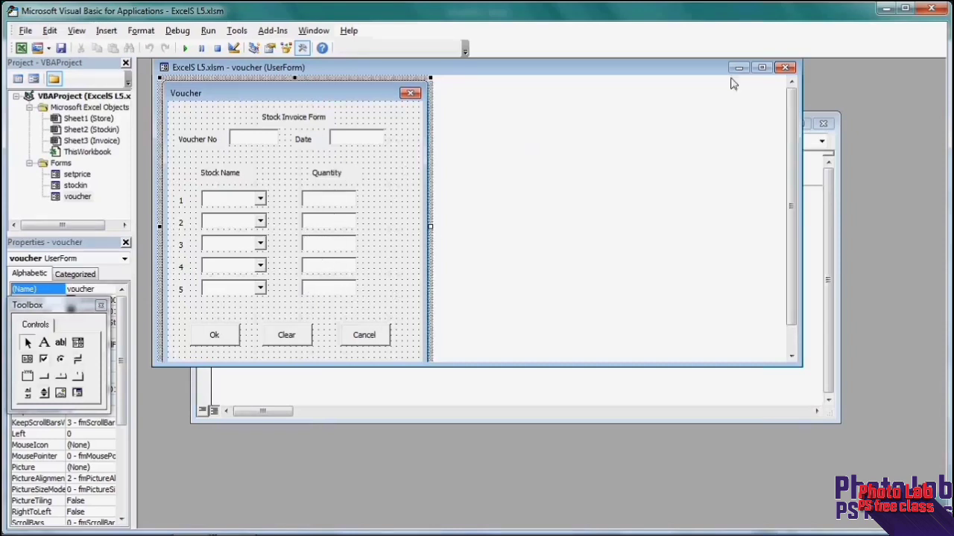
pyautogui.click(786, 68)
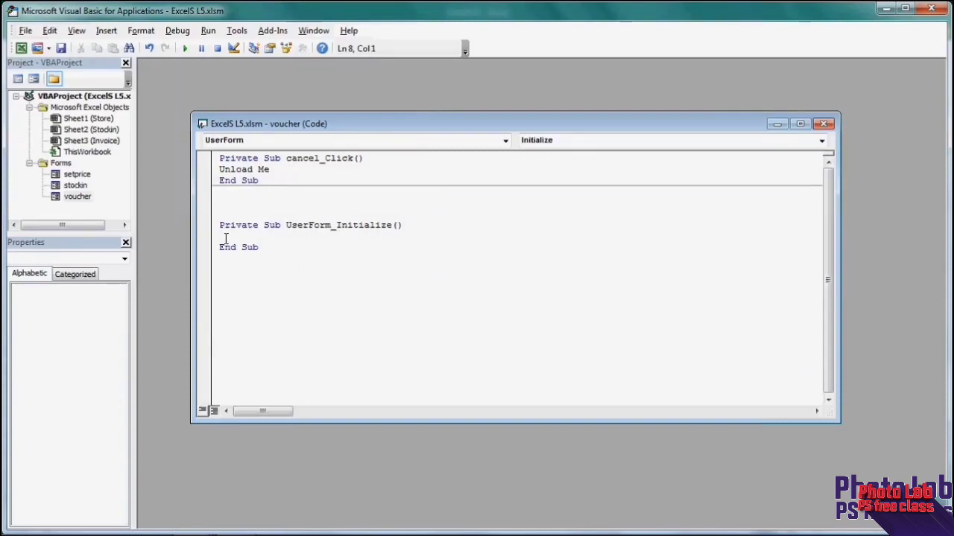
pyautogui.write('v')
pyautogui.write('no.val')
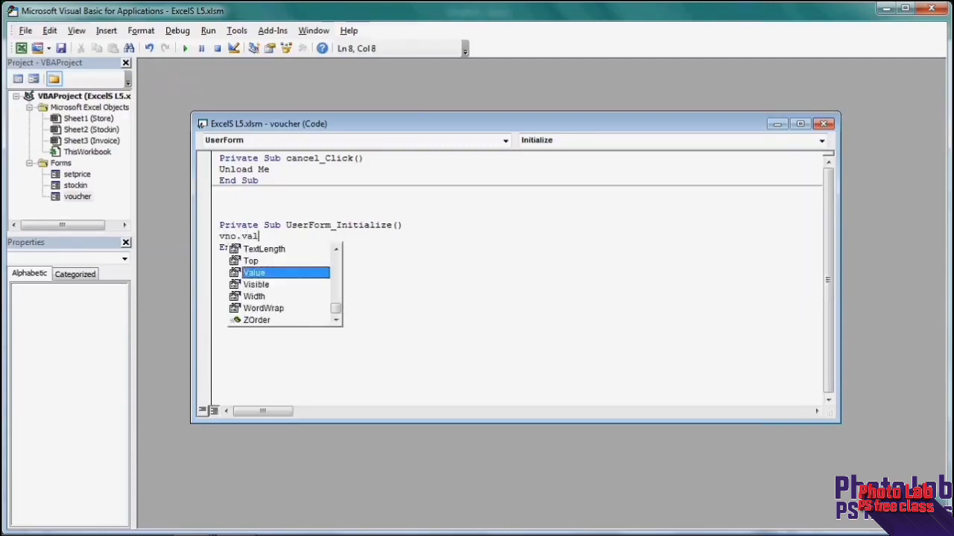
pyautogui.write('ue')
pyautogui.write('=')
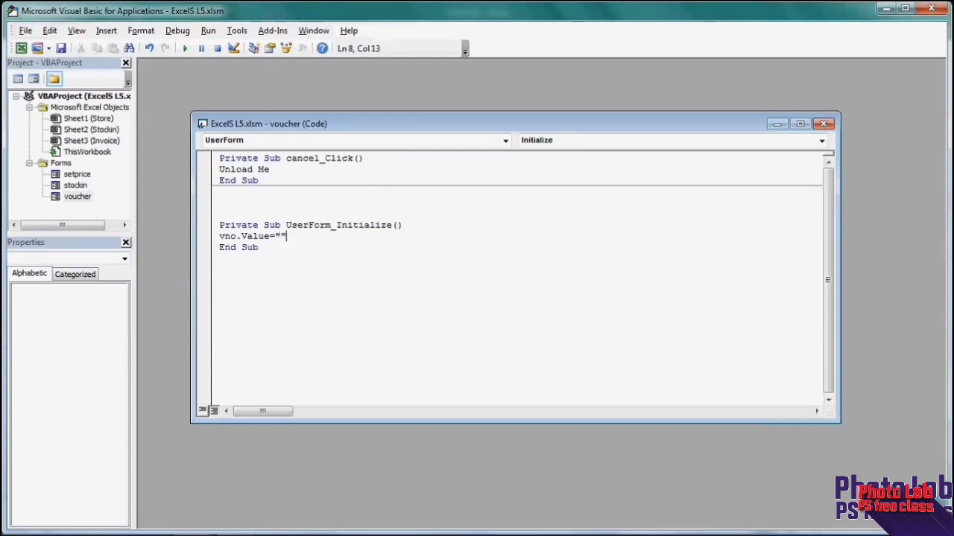
pyautogui.press('Return')
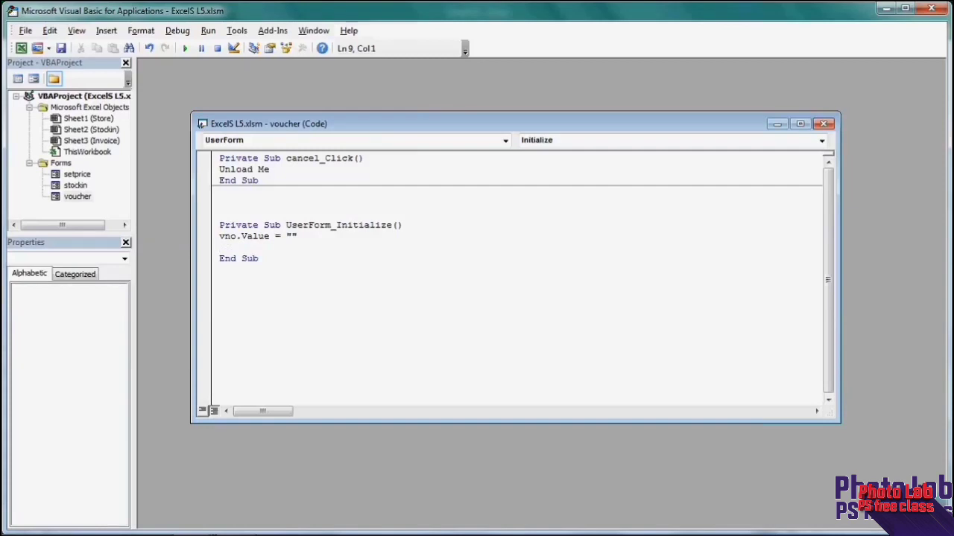
pyautogui.write('v')
pyautogui.write('date.')
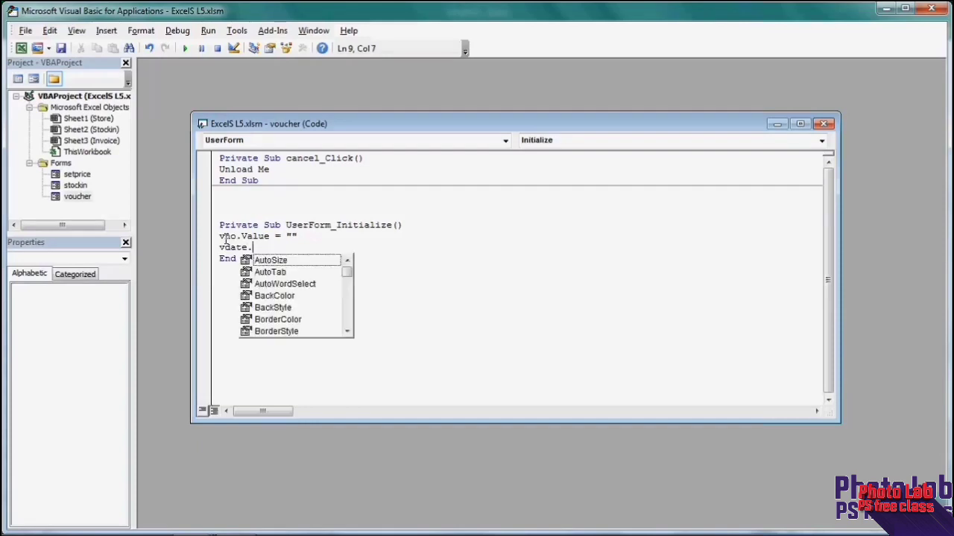
pyautogui.write('value')
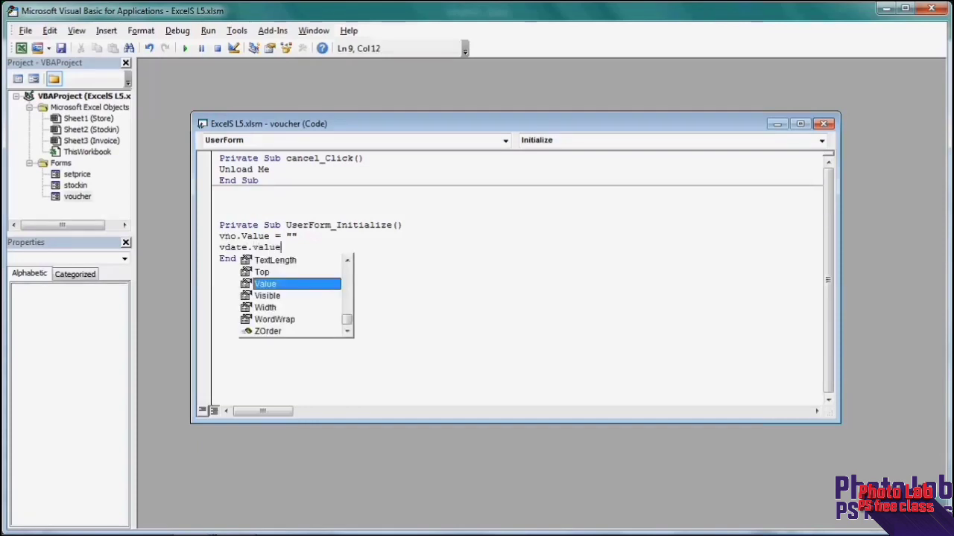
pyautogui.write('=')
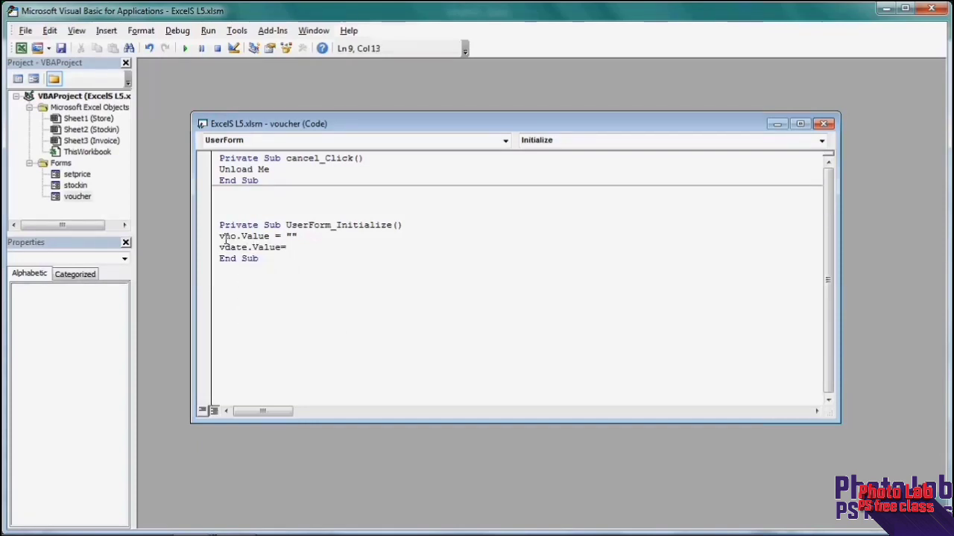
pyautogui.write('""')
pyautogui.press('Return')
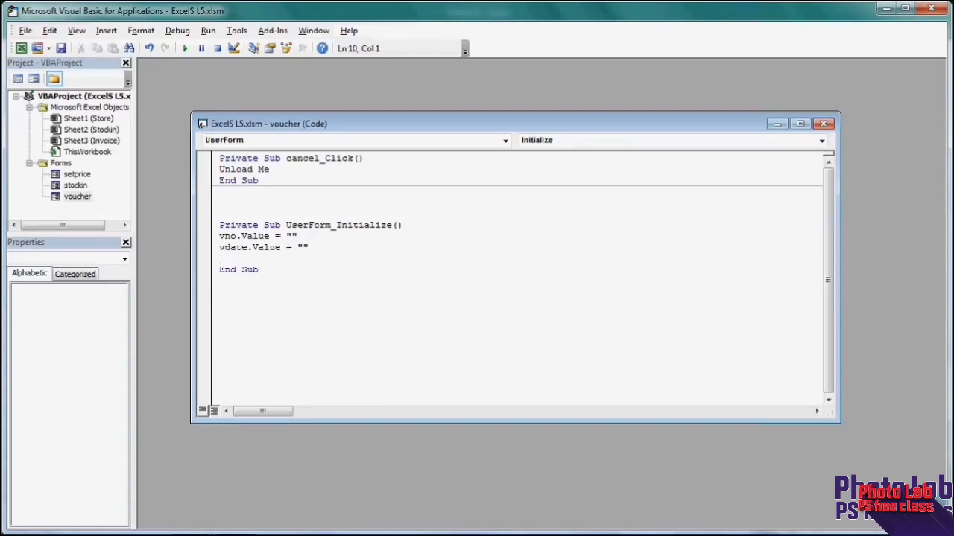
pyautogui.write('no')
pyautogui.write('1.valu')
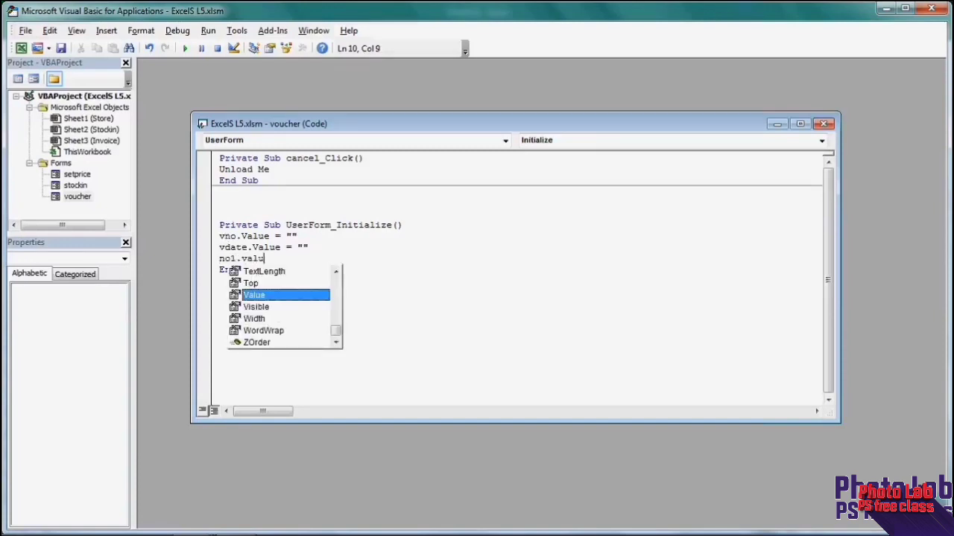
pyautogui.write('e')
pyautogui.write('=')
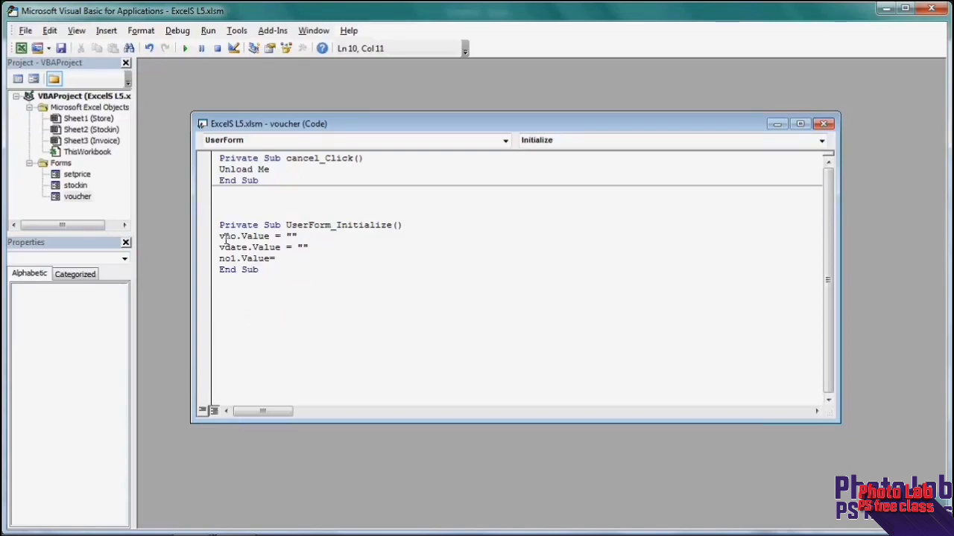
pyautogui.write('""')
pyautogui.press('Return')
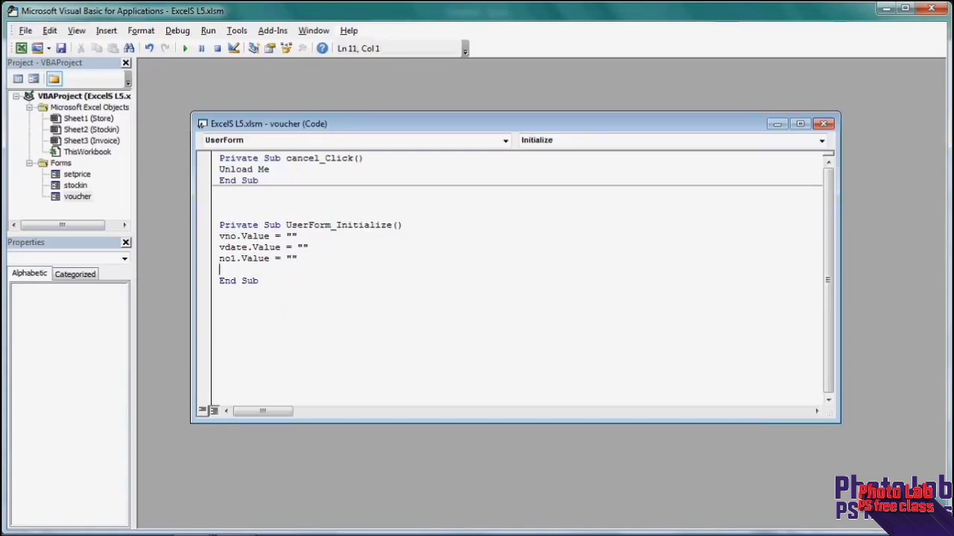
# Add lines setting no2, no3, no4 and no5 values to "".
pyautogui.write('no')
pyautogui.write('2.value')
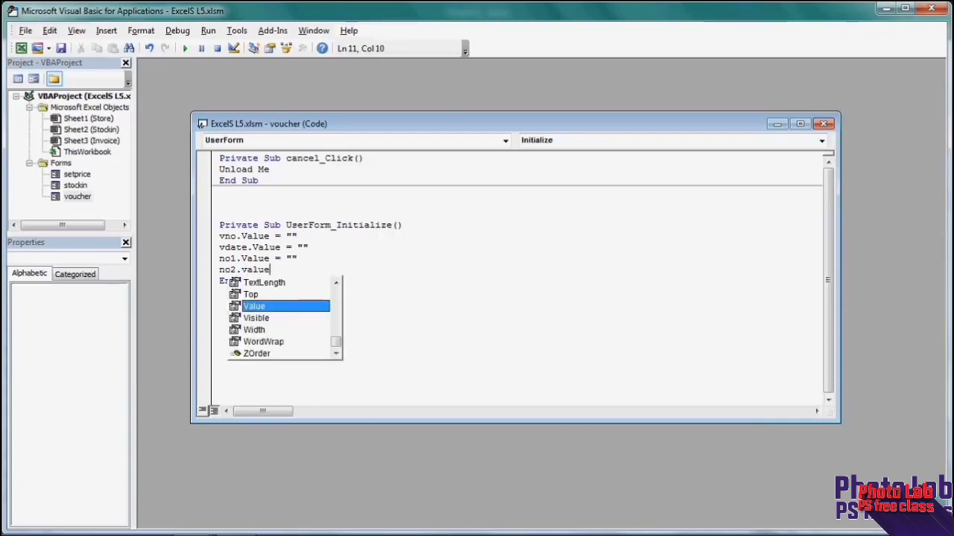
pyautogui.write('=')
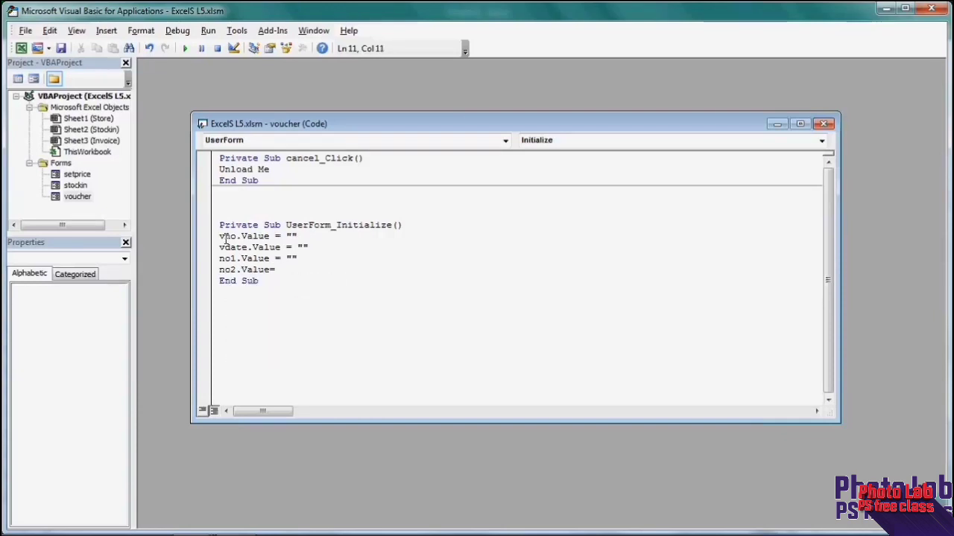
pyautogui.write('"')
pyautogui.press('Return')
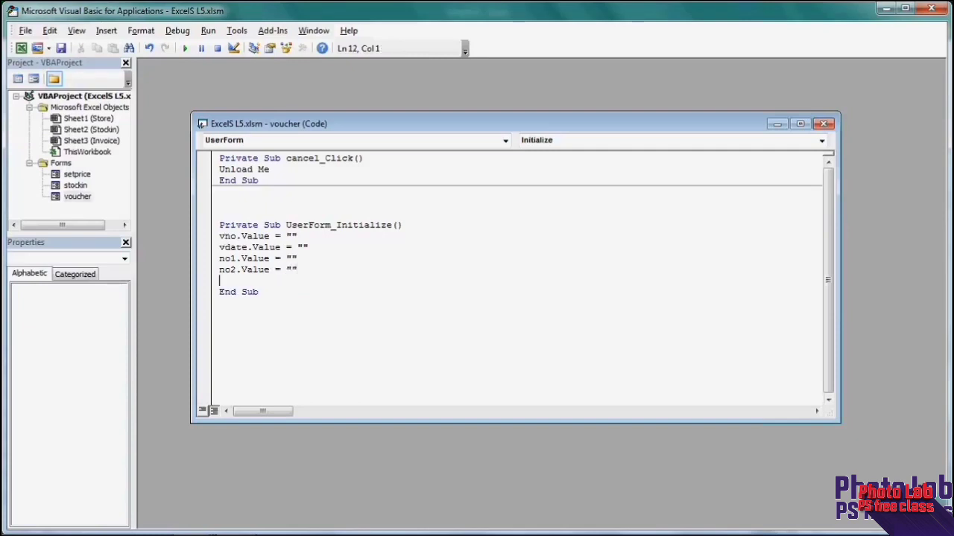
pyautogui.write('no')
pyautogui.write('3.valu')
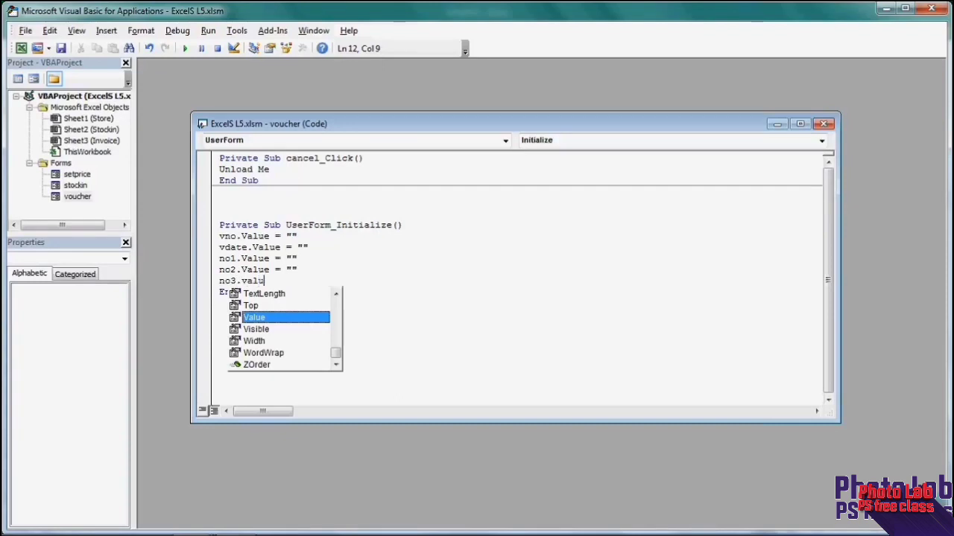
pyautogui.write('e')
pyautogui.write('=')
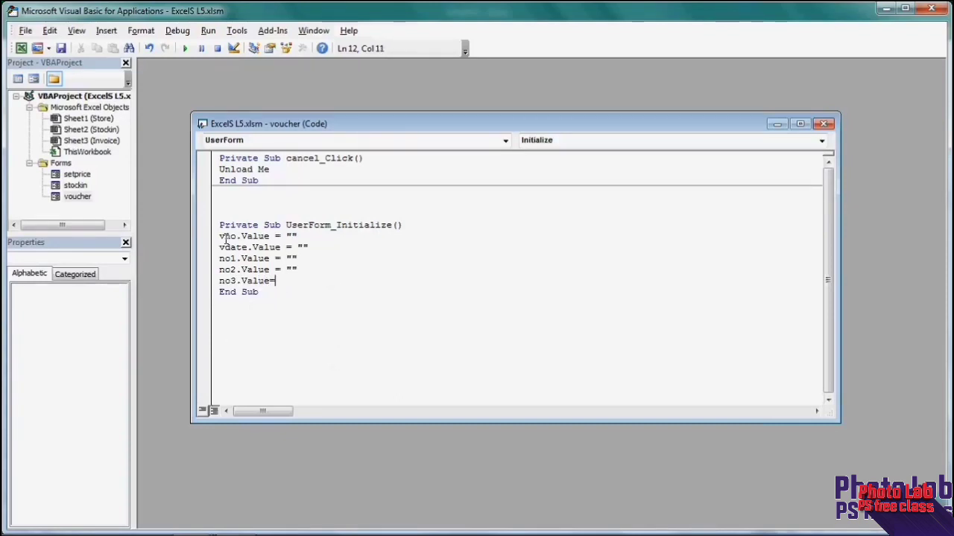
pyautogui.write('""')
pyautogui.press('Return')
pyautogui.write('n')
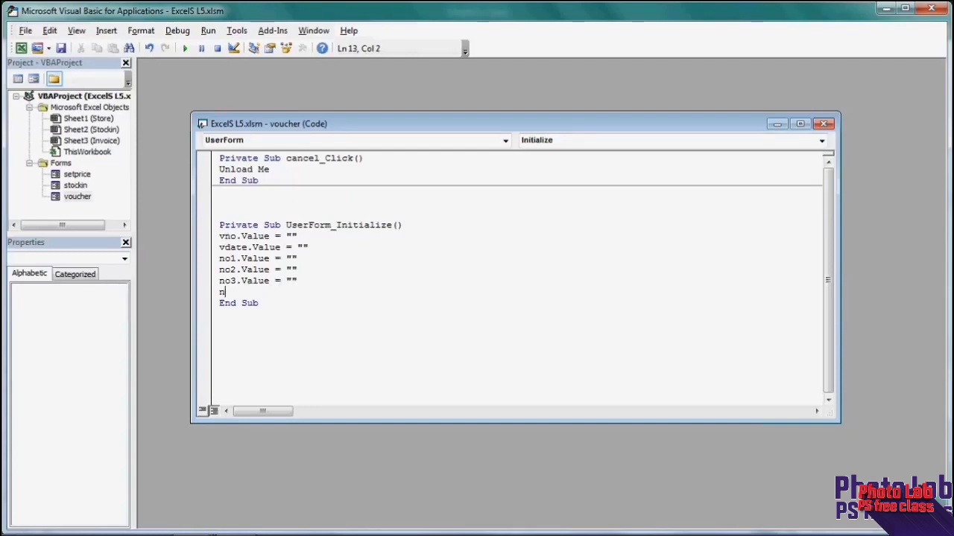
pyautogui.write('o4.')
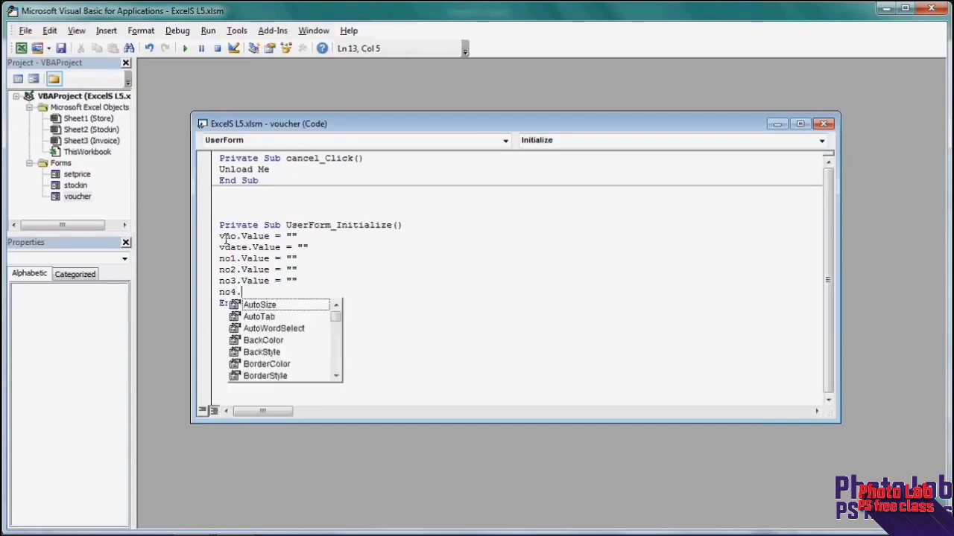
pyautogui.write('value')
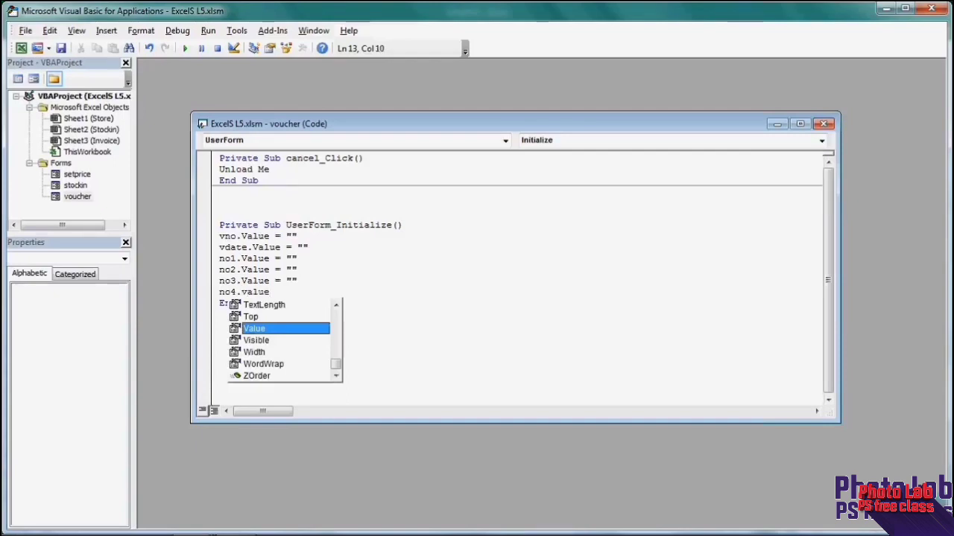
pyautogui.write('=')
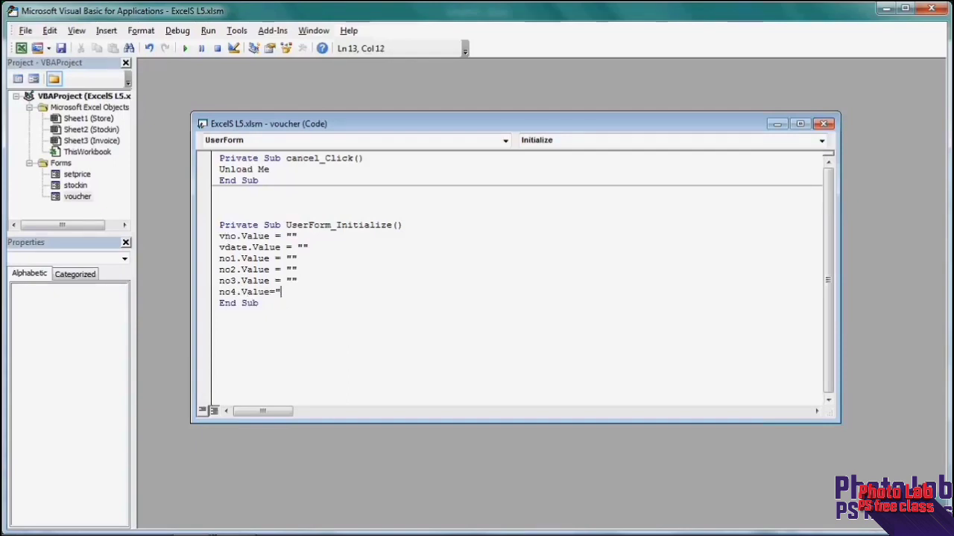
pyautogui.press('Return')
pyautogui.write('n')
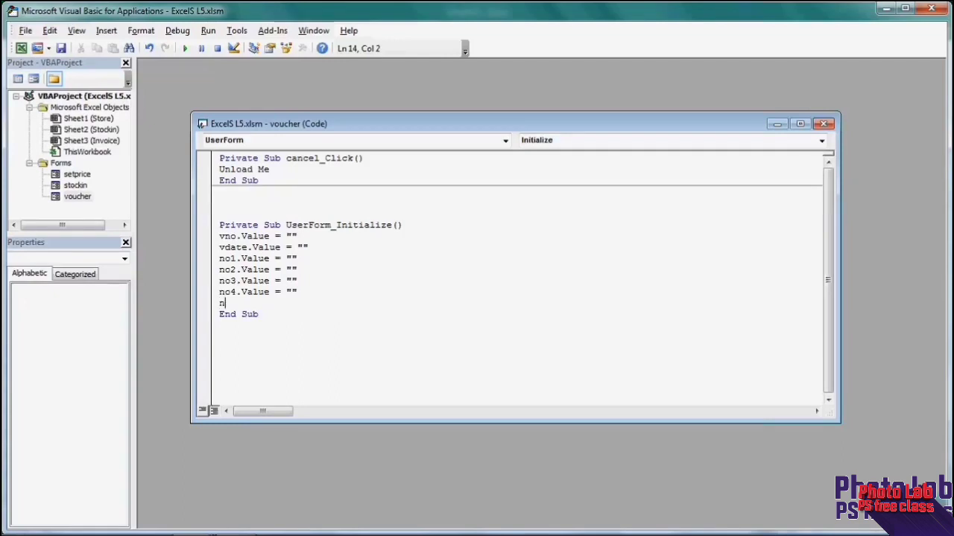
pyautogui.write('o5.')
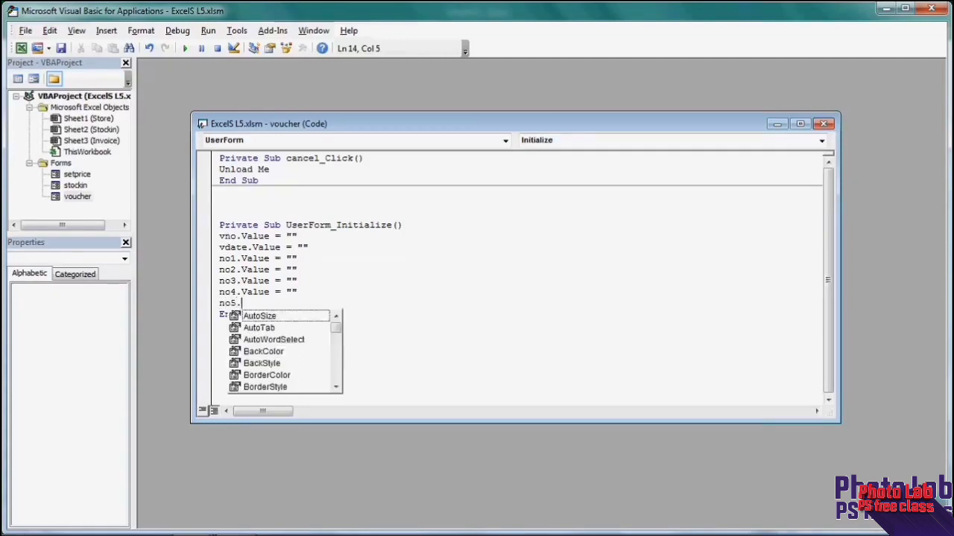
pyautogui.write('value')
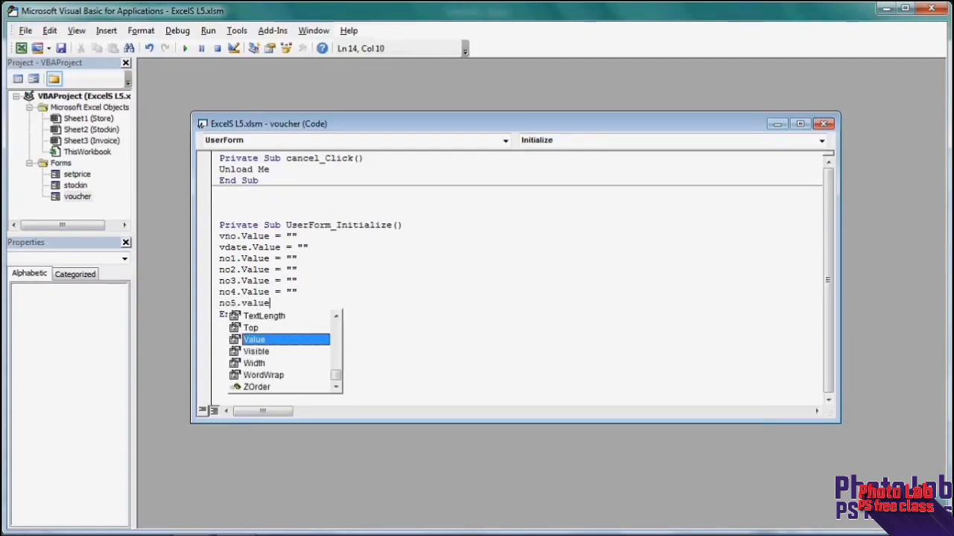
pyautogui.write('=')
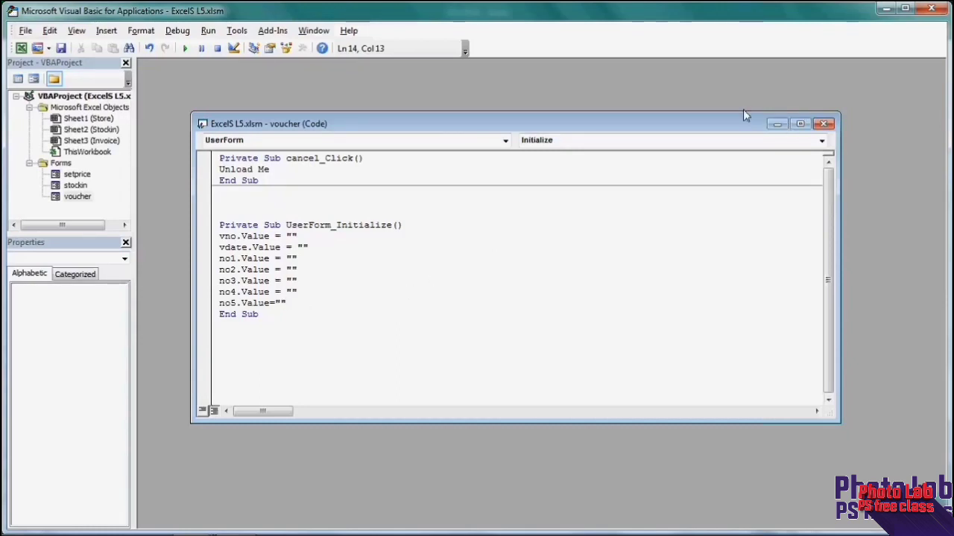
# Launch the voucher form from the Invoice sheet, enter voucher 2222 and quantities 2 and 3, then try Clear and close it.
pyautogui.click(933, 9)
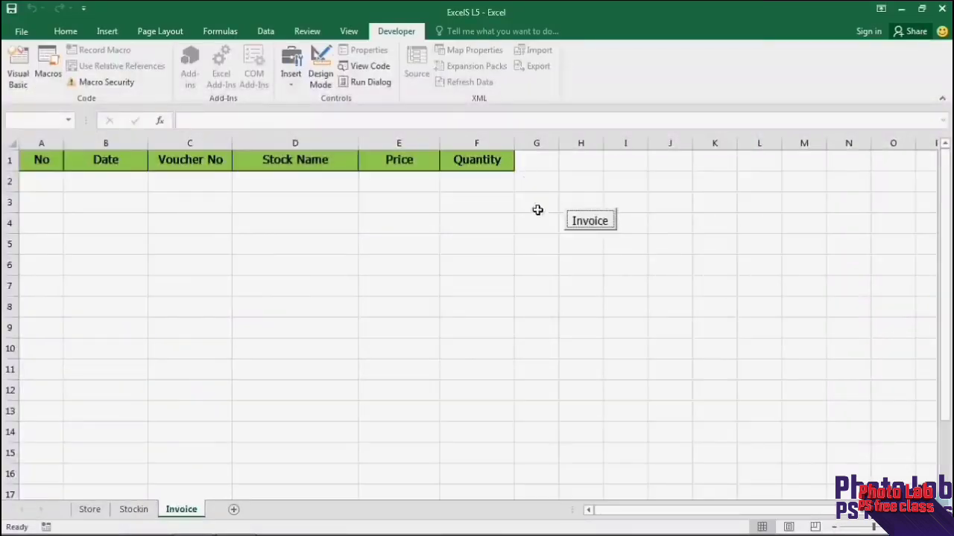
pyautogui.click(590, 225)
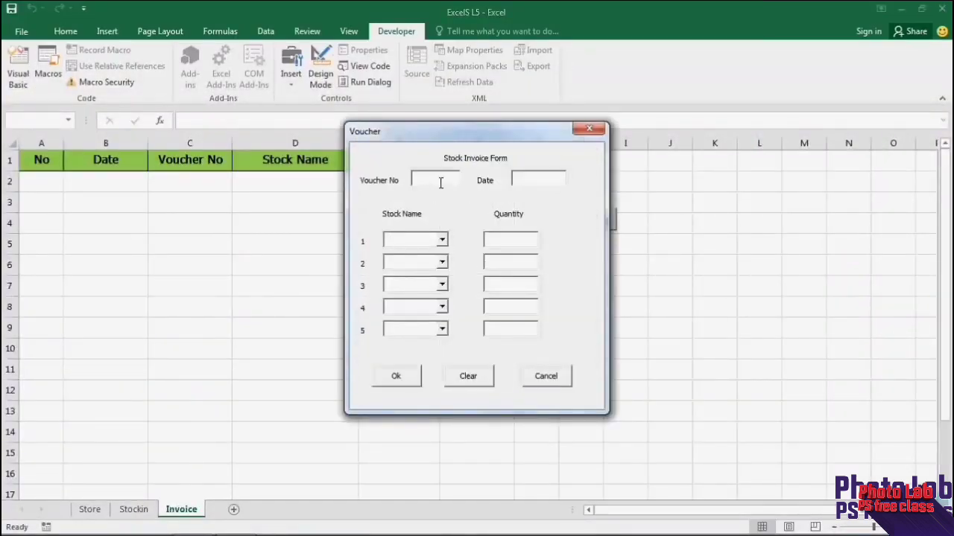
pyautogui.write('22')
pyautogui.write('22')
pyautogui.click(507, 239)
pyautogui.write('2')
pyautogui.click(516, 265)
pyautogui.write('3')
pyautogui.click(479, 379)
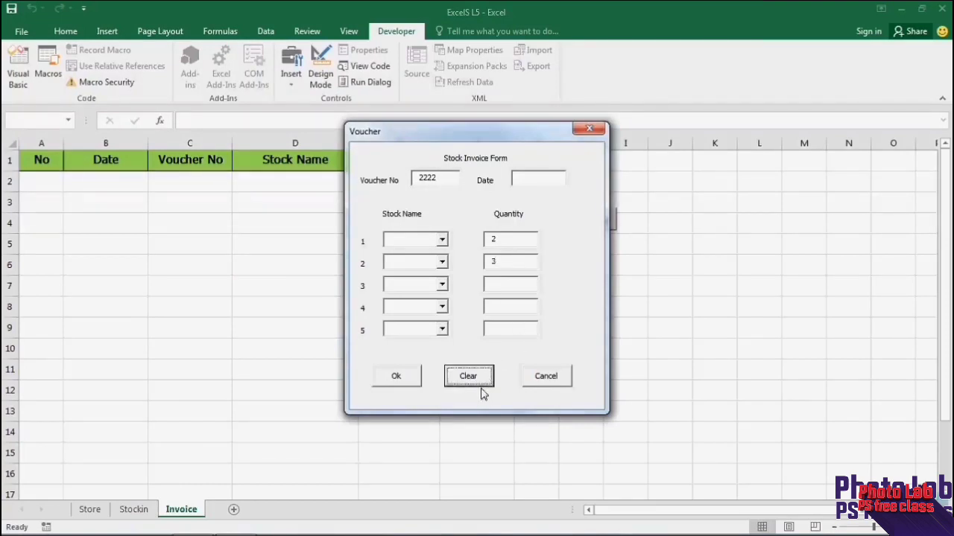
pyautogui.click(565, 376)
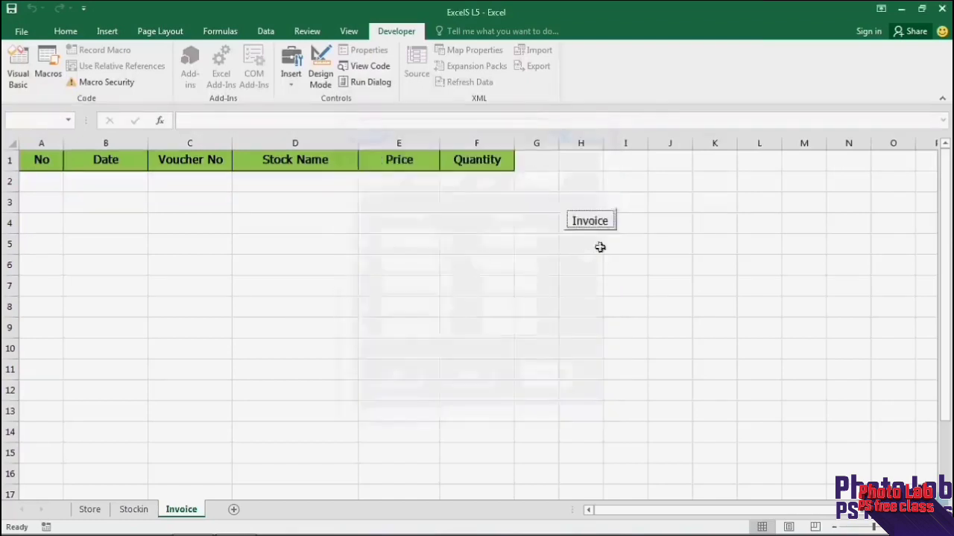
# Reopen the form, try clearing voucher number 333, then return to the Visual Basic editor.
pyautogui.click(594, 225)
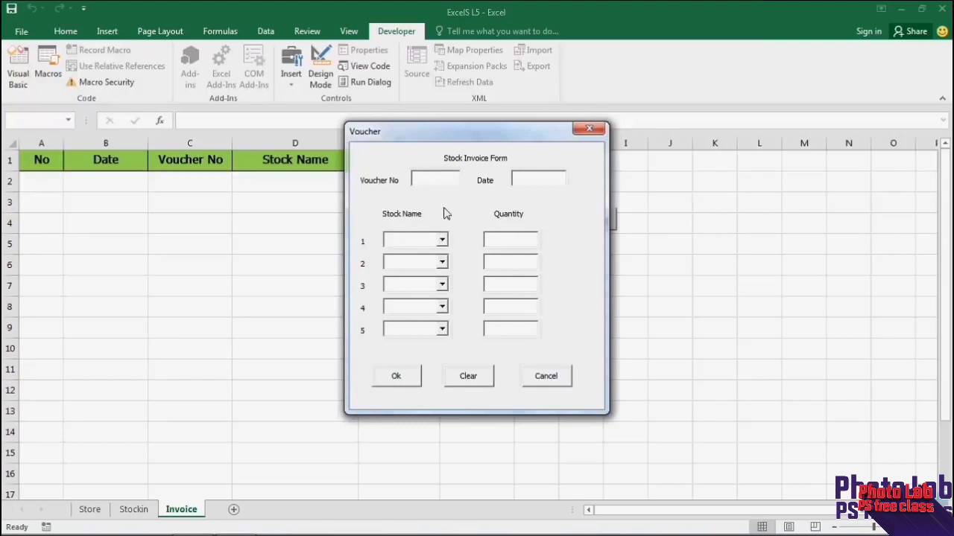
pyautogui.write('333')
pyautogui.click(468, 378)
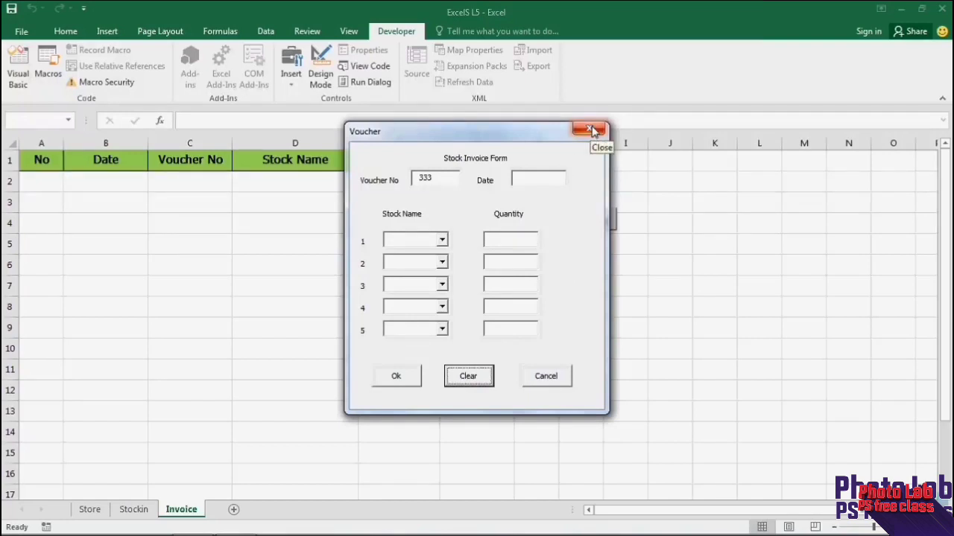
pyautogui.click(589, 130)
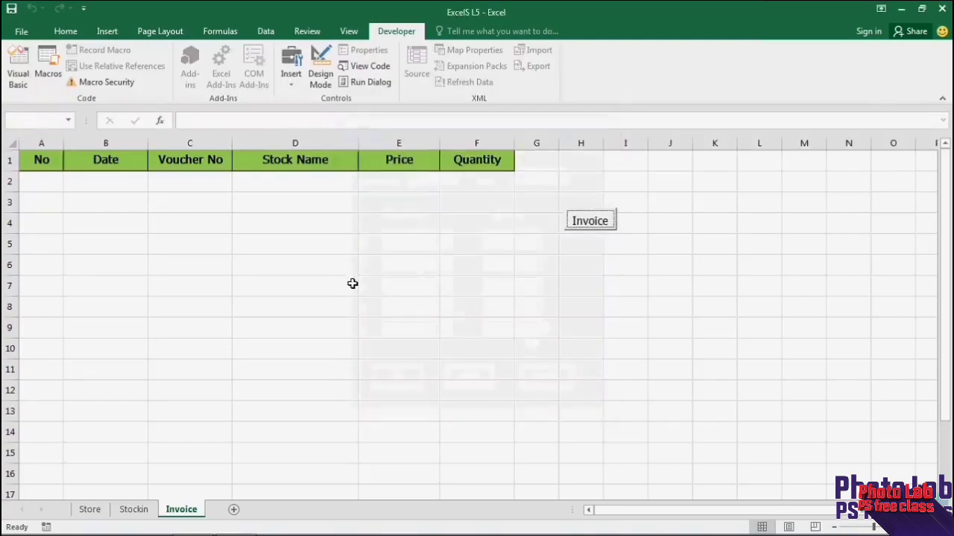
pyautogui.click(21, 71)
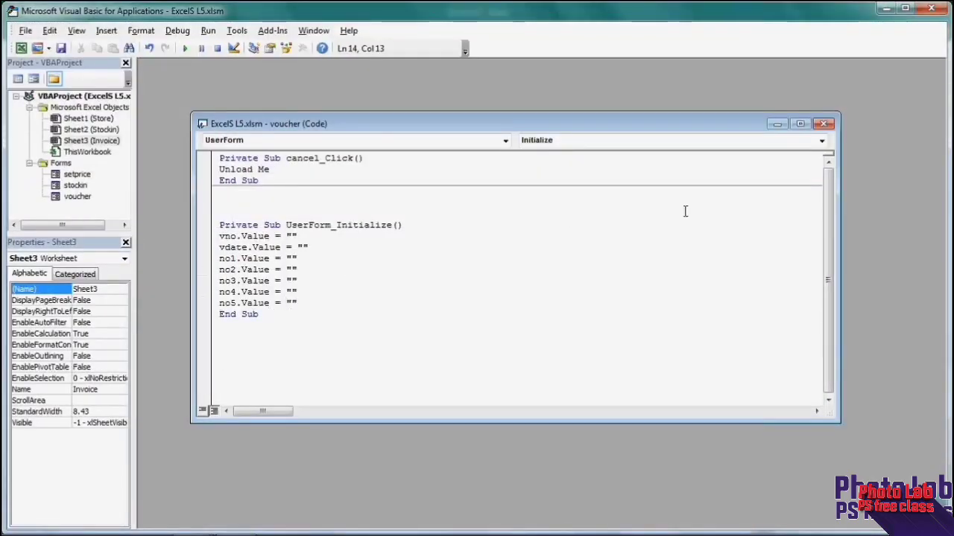
# Add 'call userform_initialize' to the Clear button's click routine, then return to the Excel workbook.
pyautogui.click(822, 125)
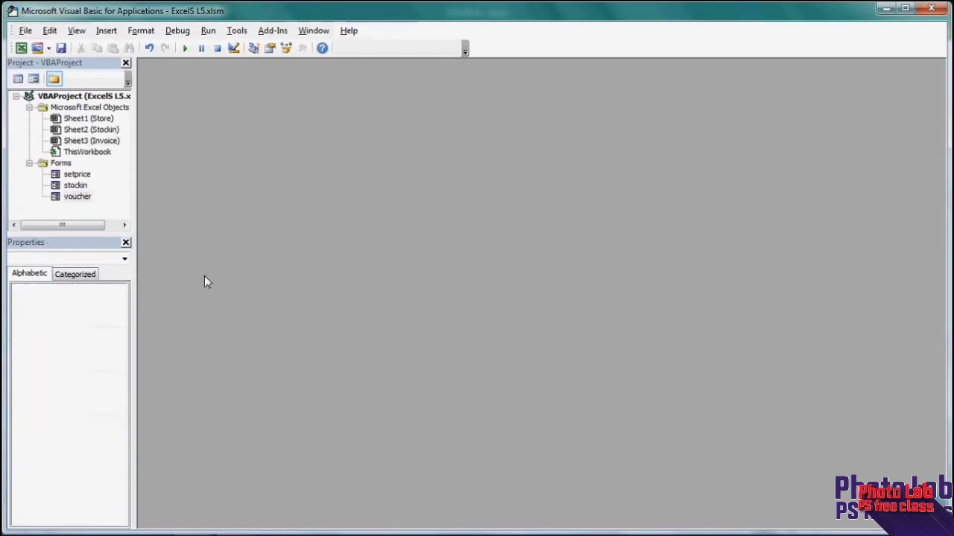
pyautogui.doubleClick(57, 198)
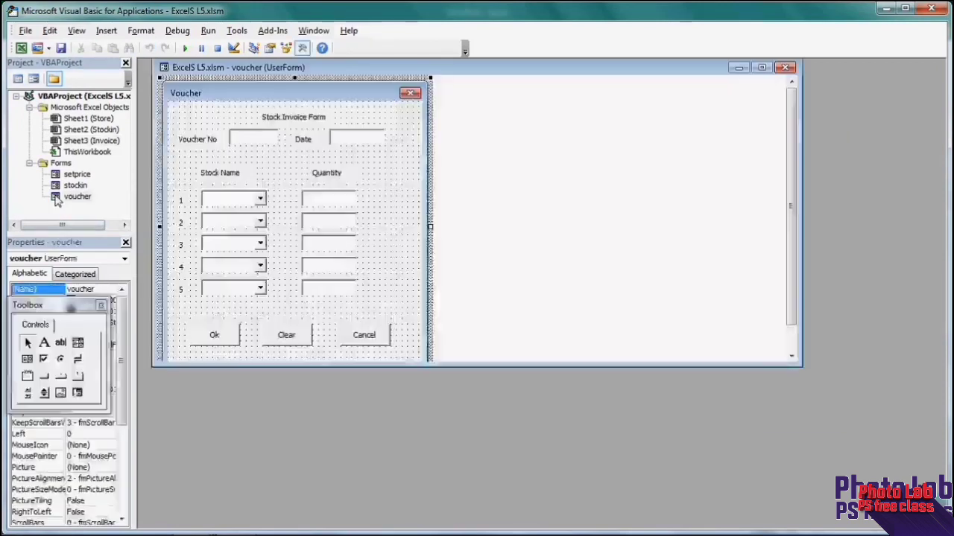
pyautogui.click(297, 341)
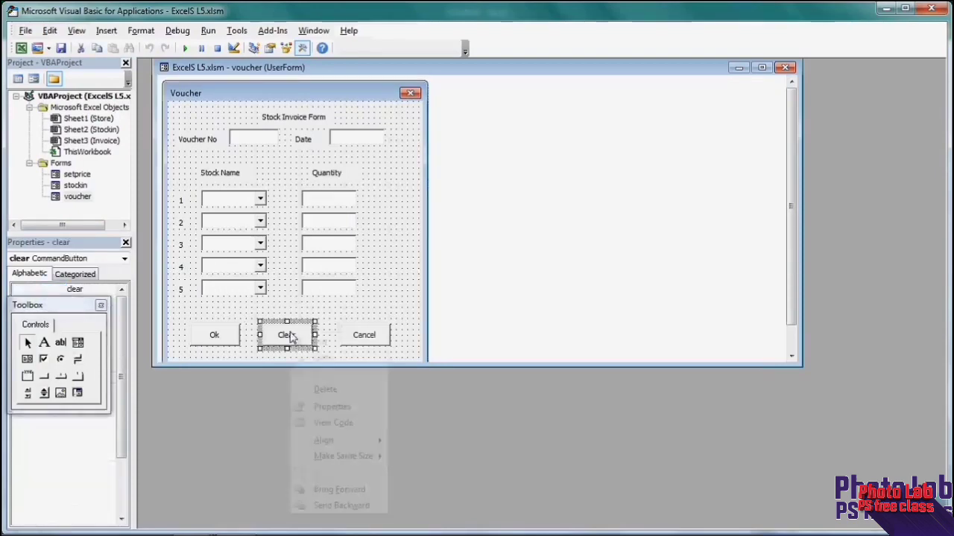
pyautogui.rightClick(295, 339)
pyautogui.click(333, 423)
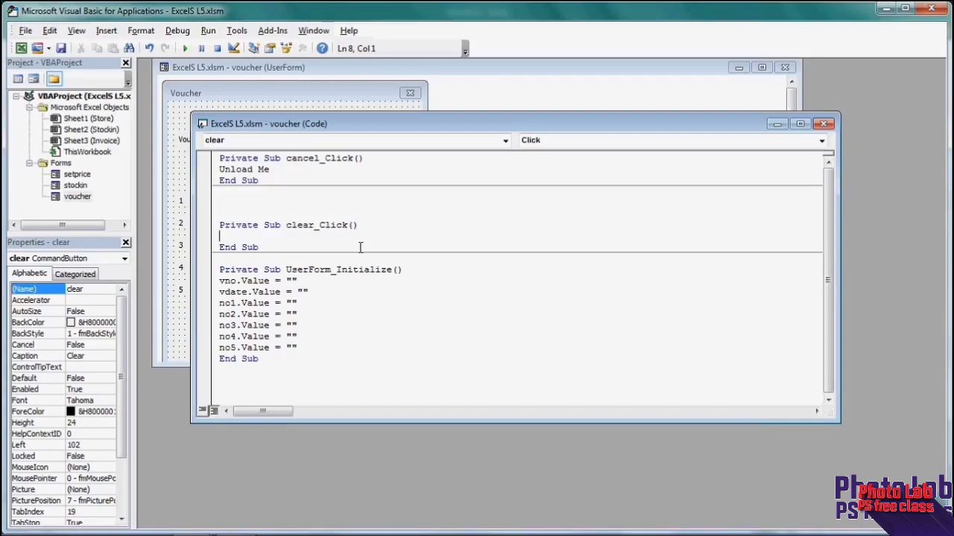
pyautogui.write('call ')
pyautogui.write('user')
pyautogui.write('form')
pyautogui.write('+')
pyautogui.press('BackSpace')
pyautogui.write('ini')
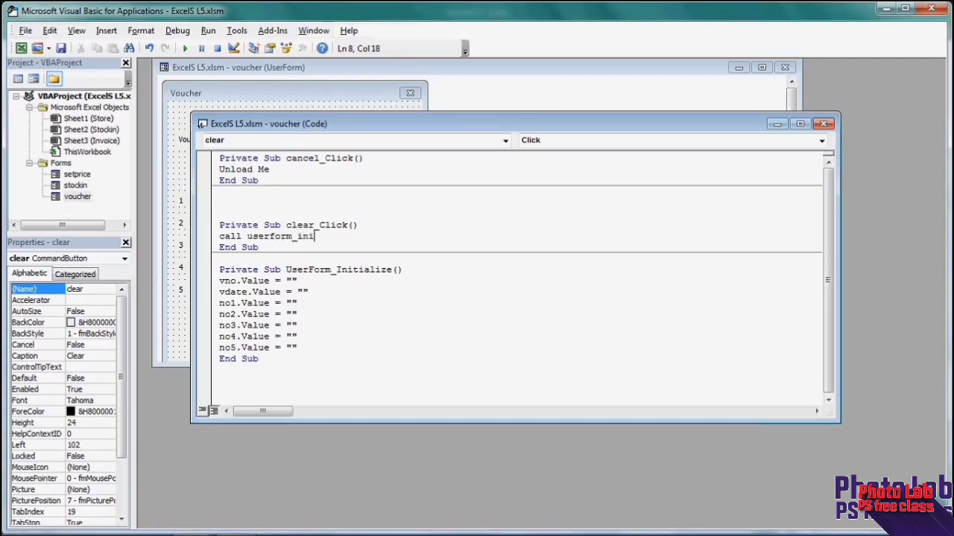
pyautogui.write('tialize')
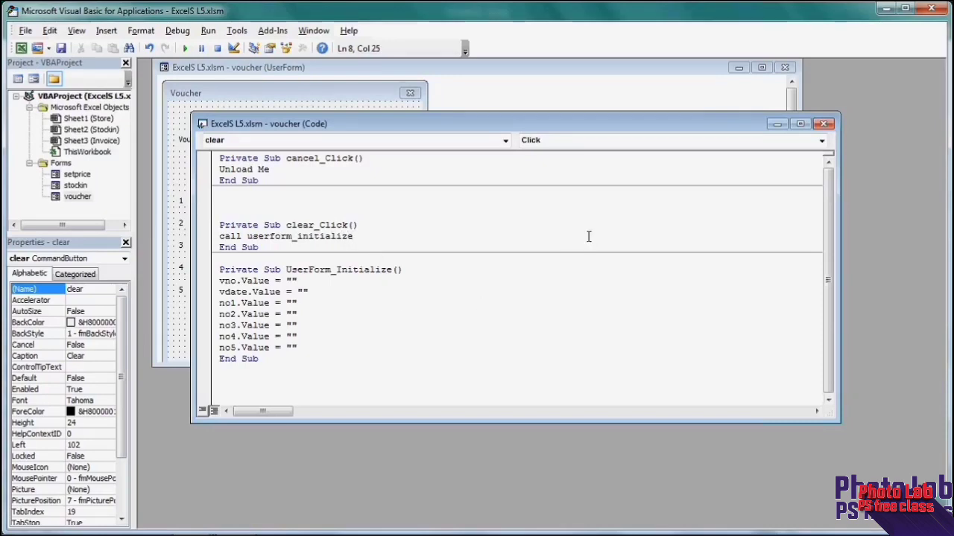
pyautogui.click(930, 9)
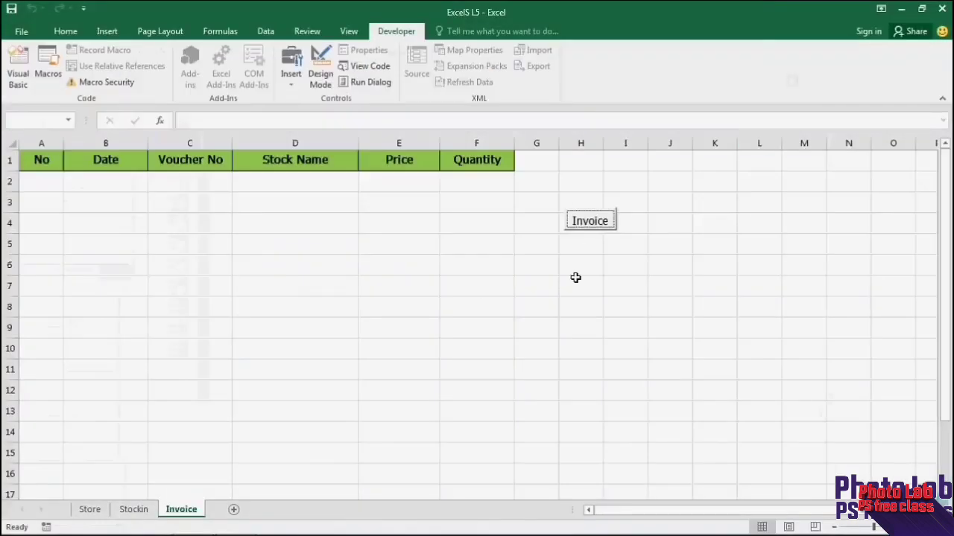
# Open the voucher form and enter voucher number 3333, date 333 and first quantity 3.
pyautogui.click(591, 225)
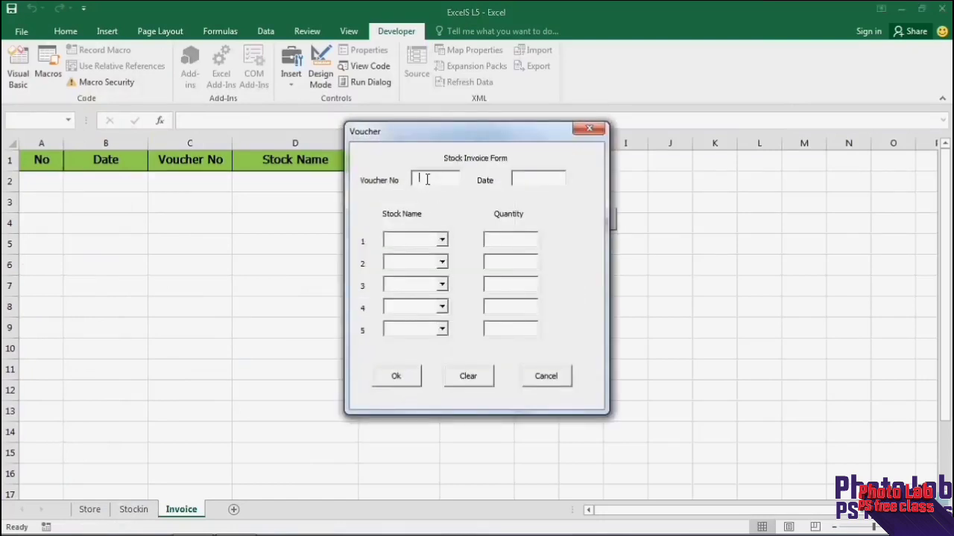
pyautogui.click(426, 180)
pyautogui.write('3333')
pyautogui.click(525, 180)
pyautogui.write('333')
pyautogui.click(517, 239)
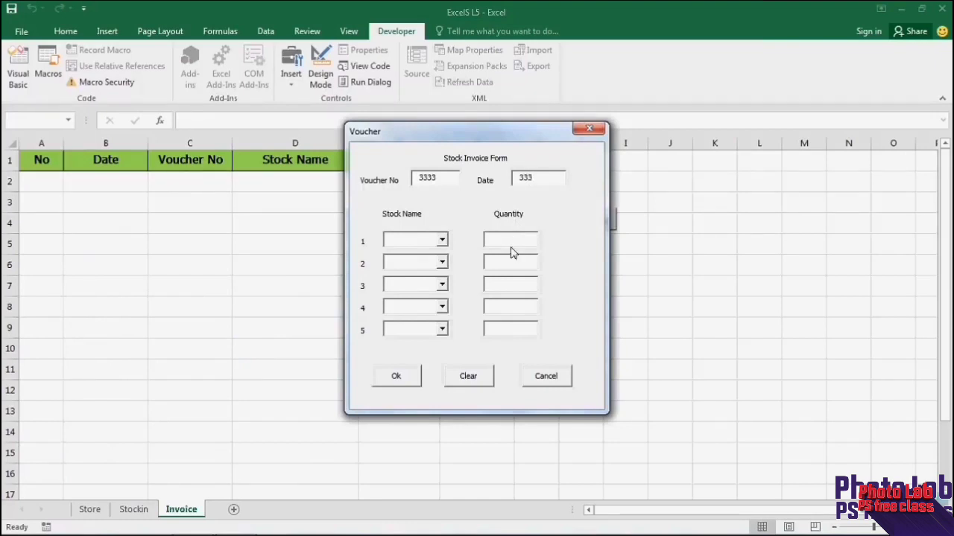
pyautogui.write('3')
# Enter quantities 4 and 3 in later rows, then press Clear and confirm every field is emptied.
pyautogui.click(494, 262)
pyautogui.write('4')
pyautogui.write('5')
pyautogui.click(504, 305)
pyautogui.write('4')
pyautogui.click(501, 333)
pyautogui.write('3')
pyautogui.click(473, 380)
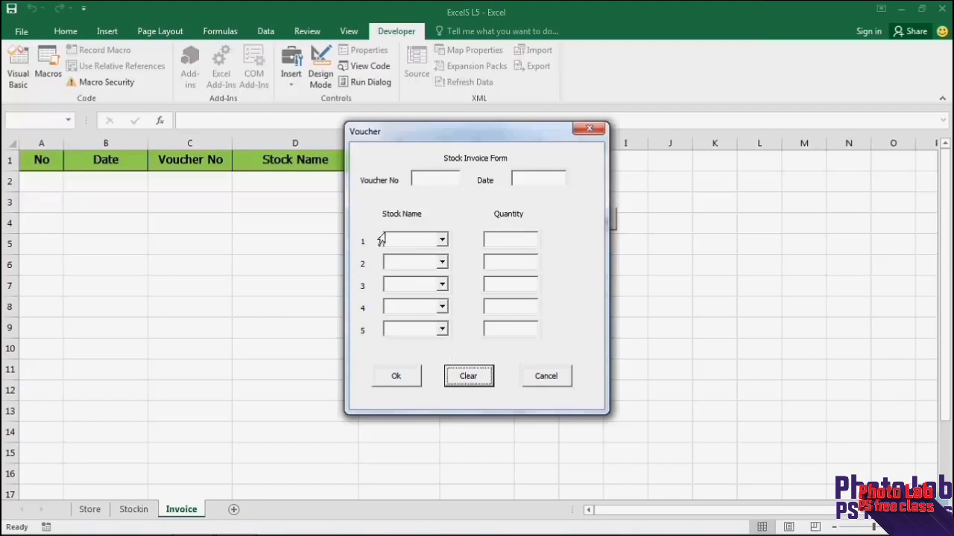
pyautogui.click(443, 242)
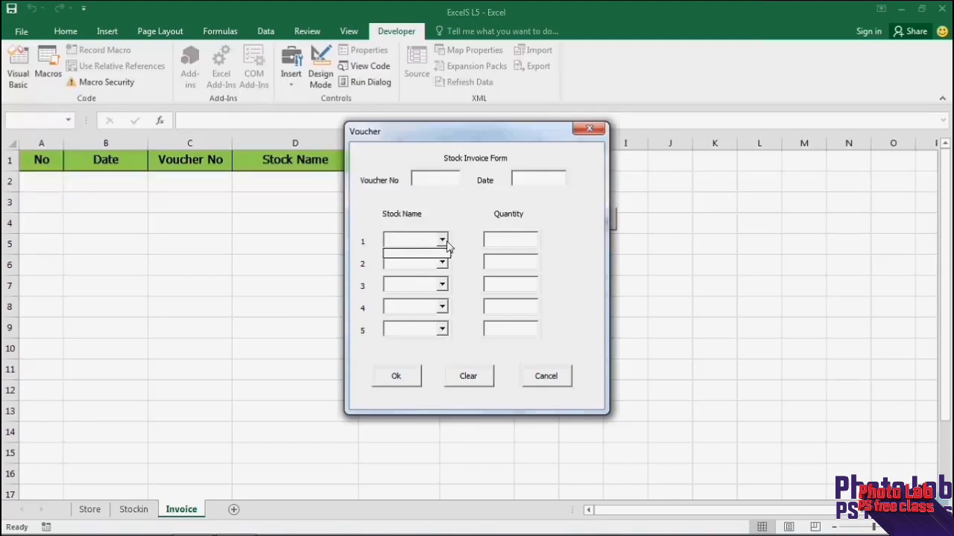